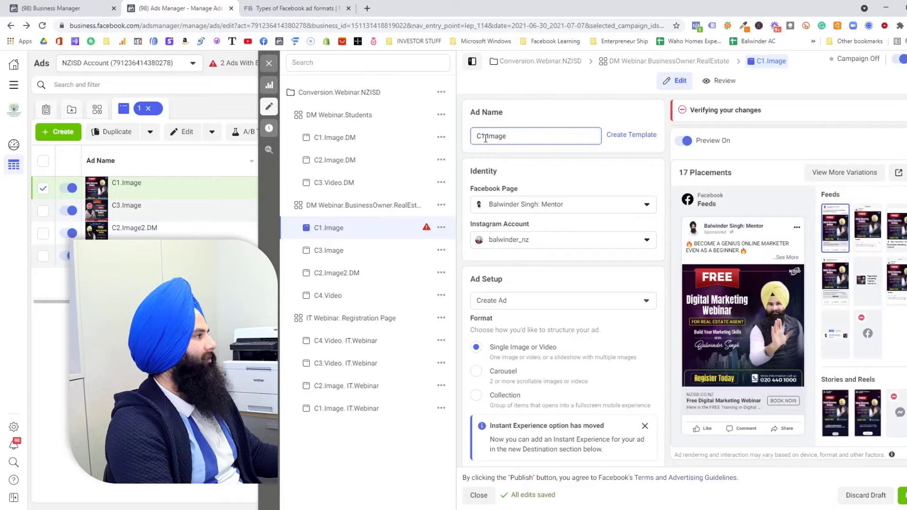
Review the C1.Image ad's name and the Facebook Pages available under its Identity settings.
click(512, 136)
drag(512, 136, 477, 137)
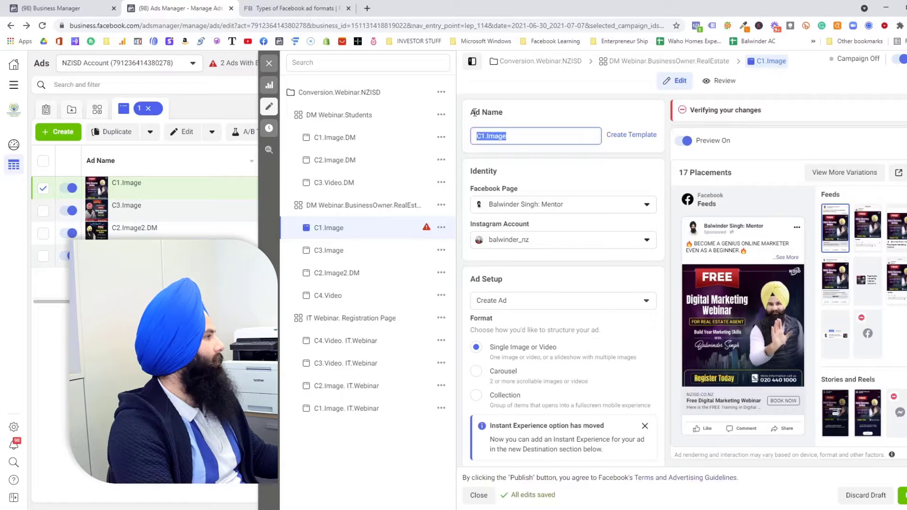
click(520, 140)
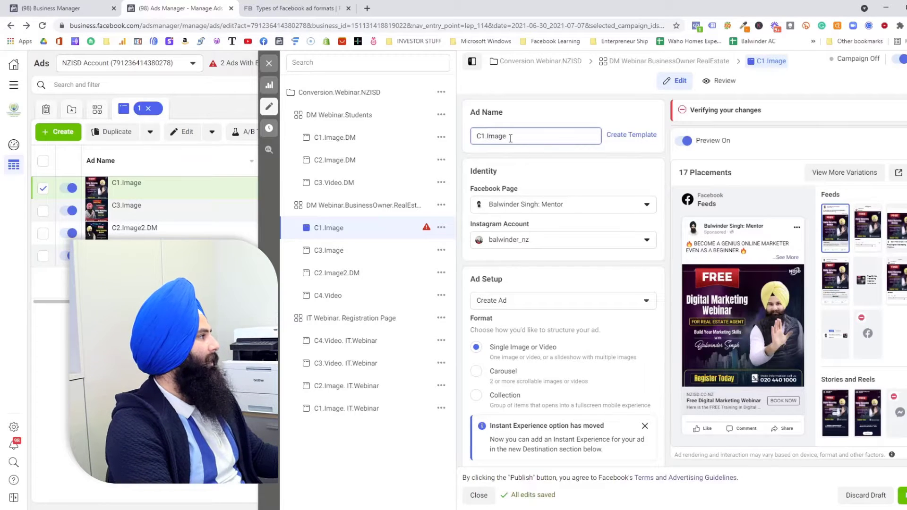
drag(509, 136, 489, 137)
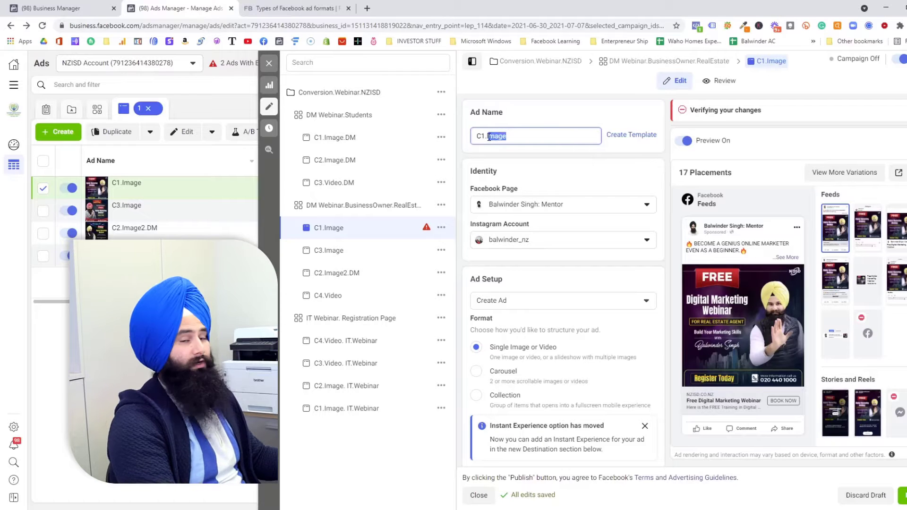
click(516, 133)
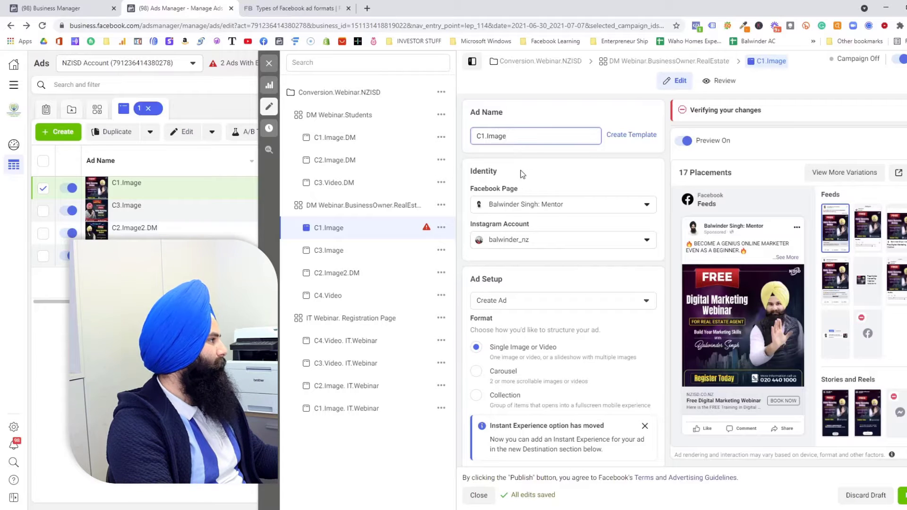
scroll(519, 170, down, 1)
drag(496, 121, 474, 121)
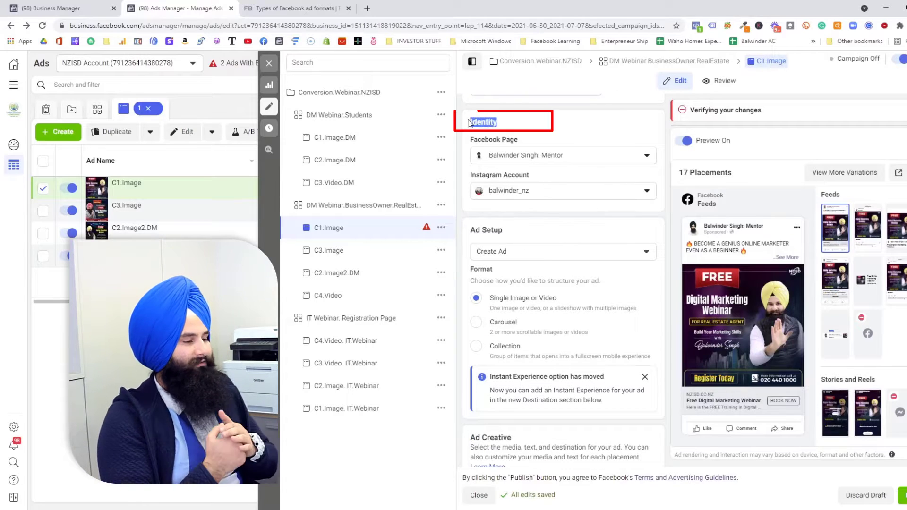
double_click(475, 121)
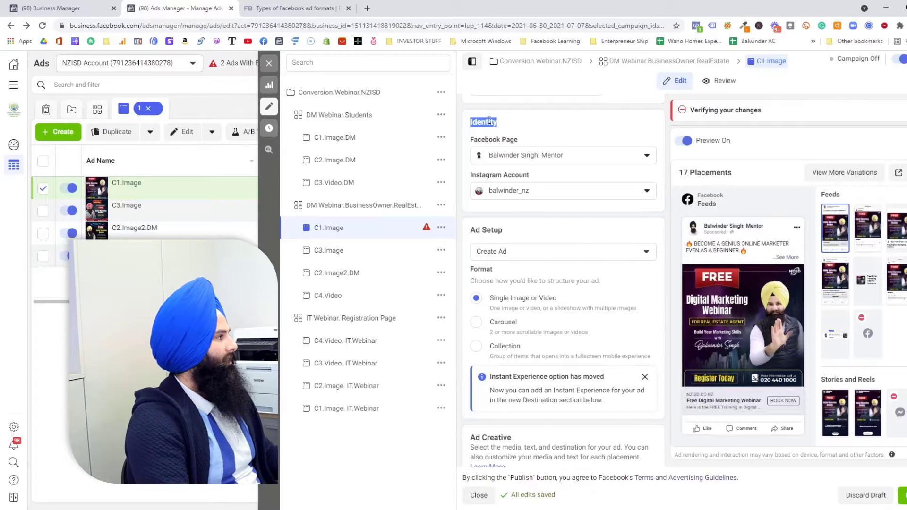
click(570, 157)
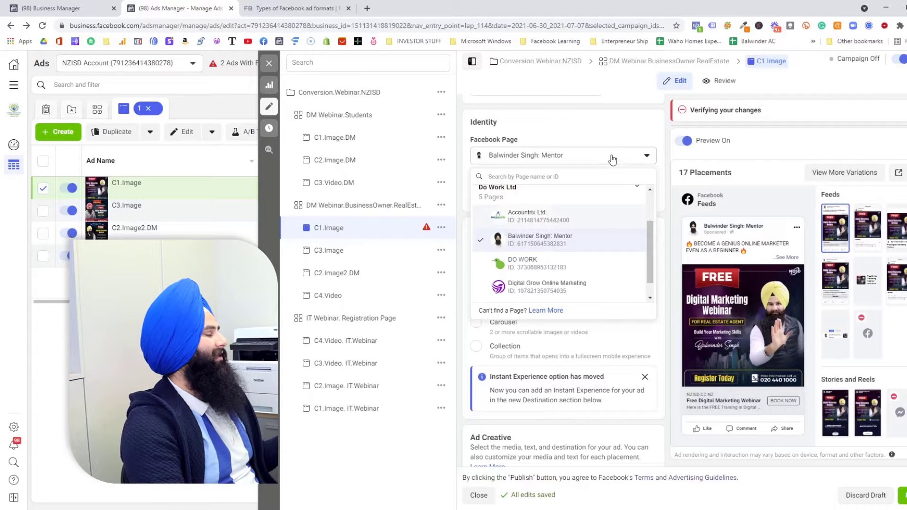
click(613, 159)
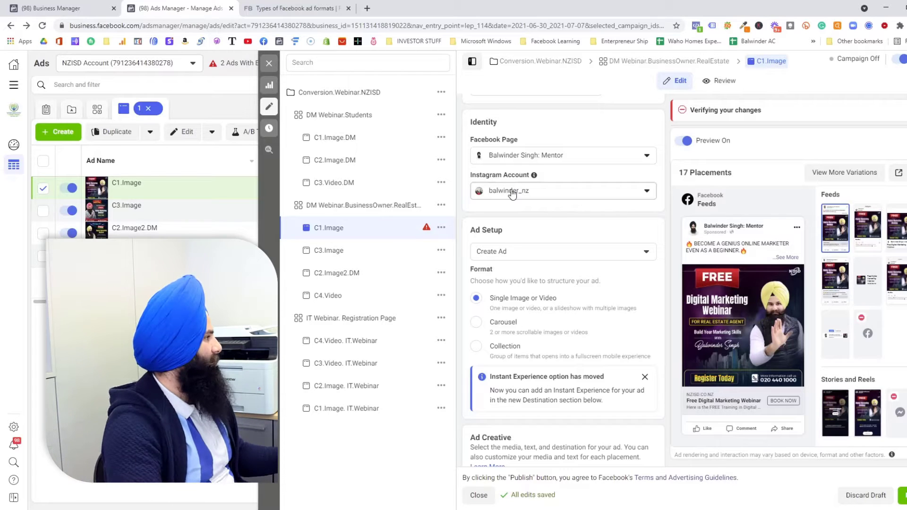
Review the Ad Setup choices Create Ad, Use Existing Post and Use Creative Hub Mockup, keeping Create Ad.
scroll(511, 194, down, 1)
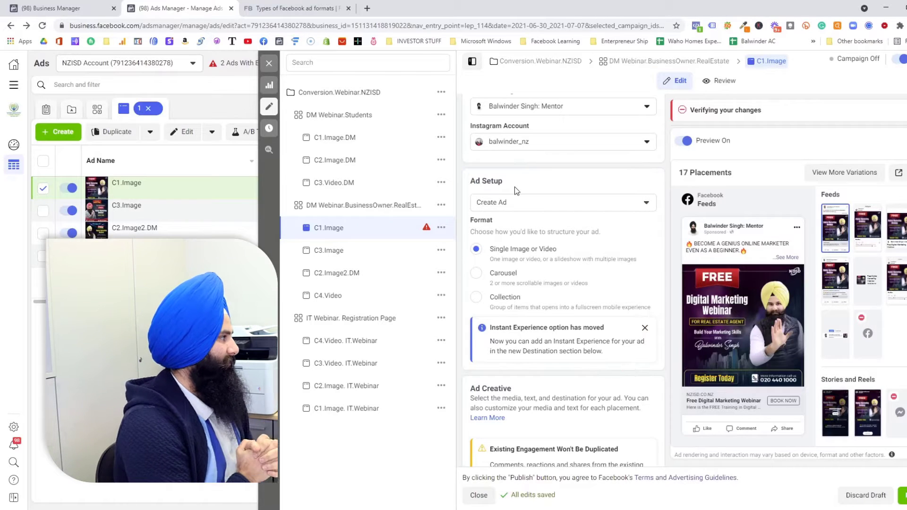
click(511, 203)
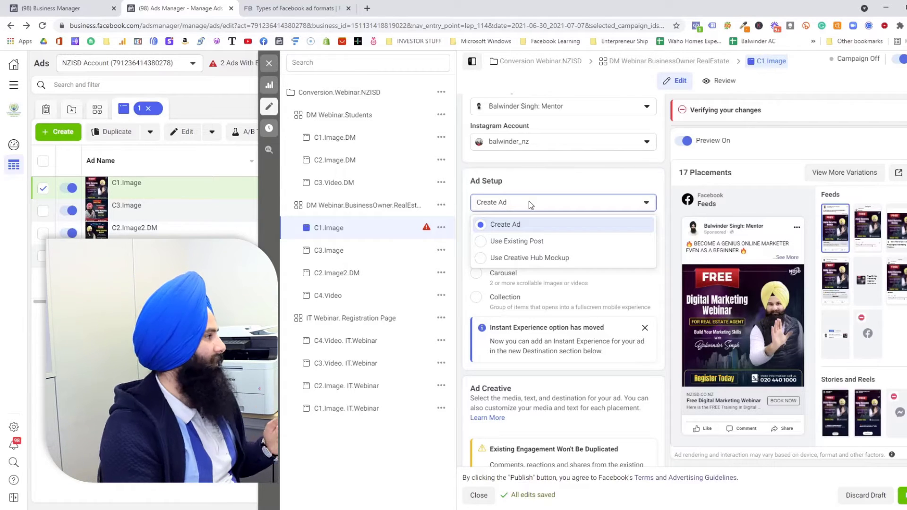
click(524, 202)
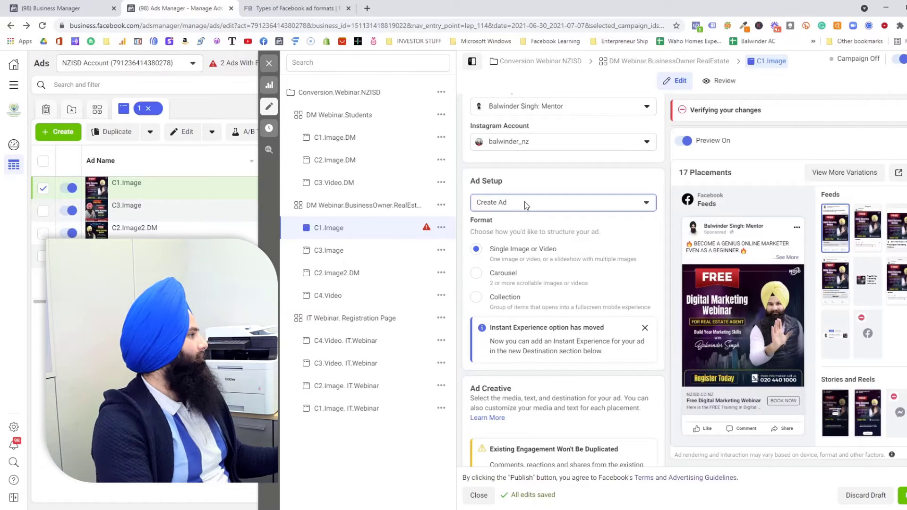
click(524, 201)
click(524, 201)
click(524, 202)
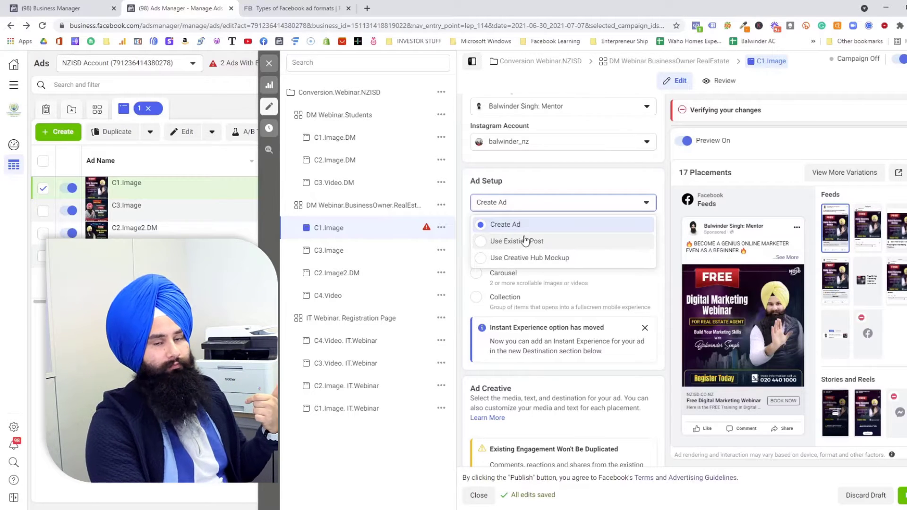
click(523, 225)
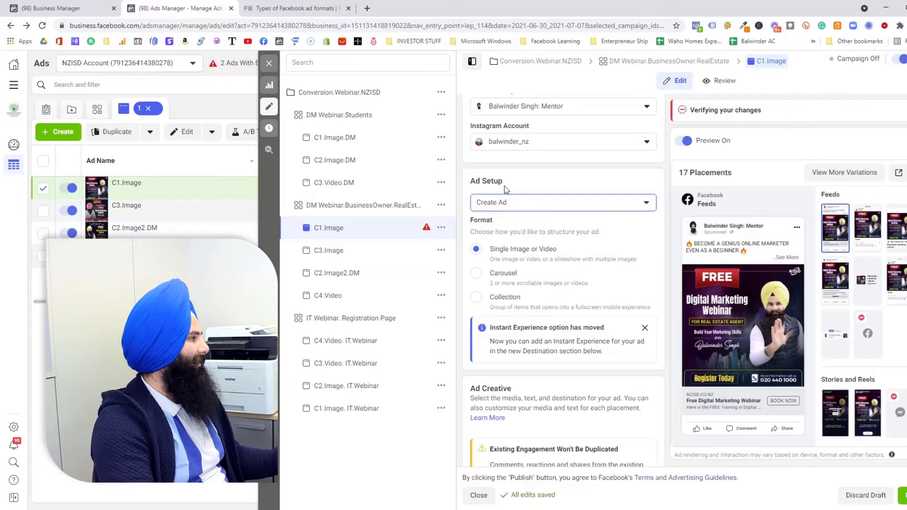
click(507, 203)
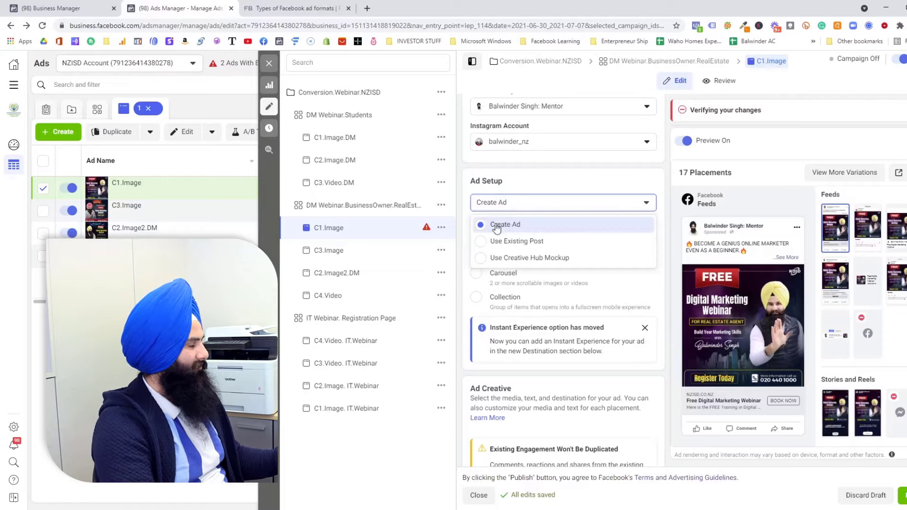
click(540, 189)
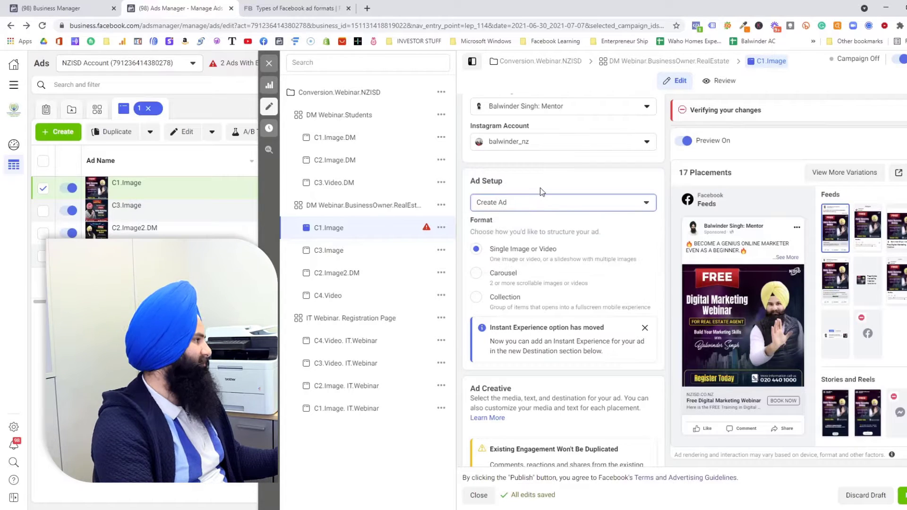
Consult the Business Help Center page on Facebook ad formats, covering image, video, carousel, Instant Experience and collection.
double_click(492, 221)
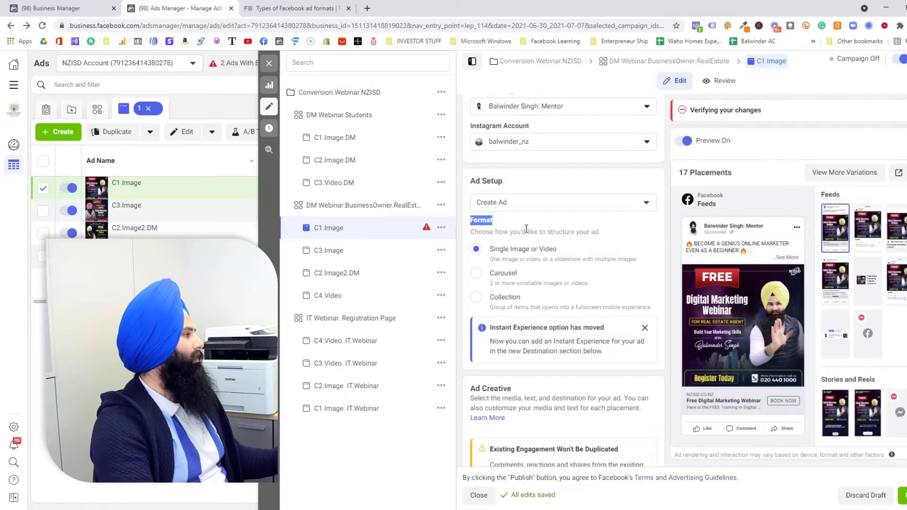
click(300, 8)
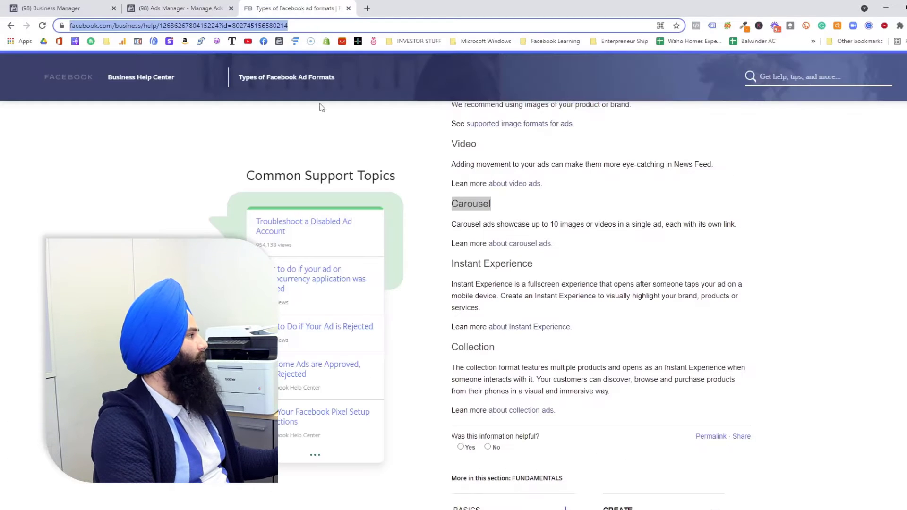
click(308, 122)
click(301, 28)
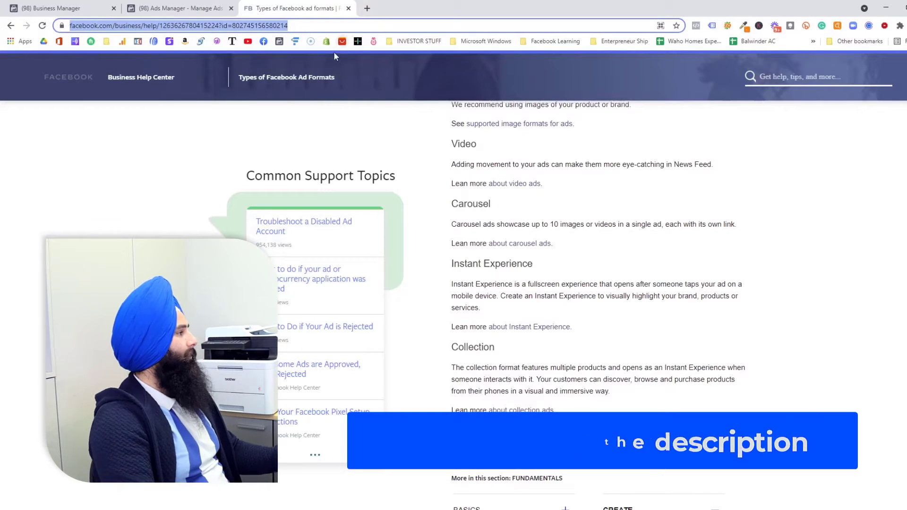
drag(445, 151, 478, 146)
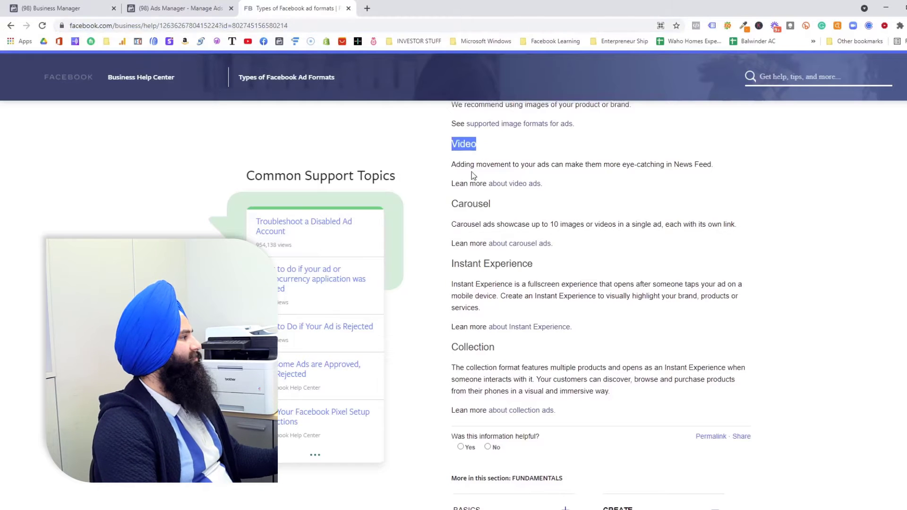
drag(450, 203, 483, 186)
scroll(498, 196, up, 2)
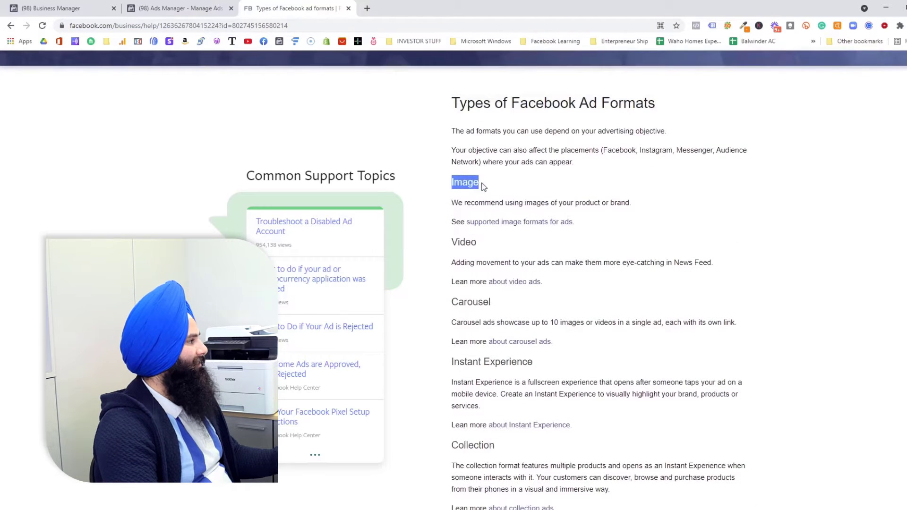
scroll(483, 187, down, 3)
drag(459, 214, 547, 218)
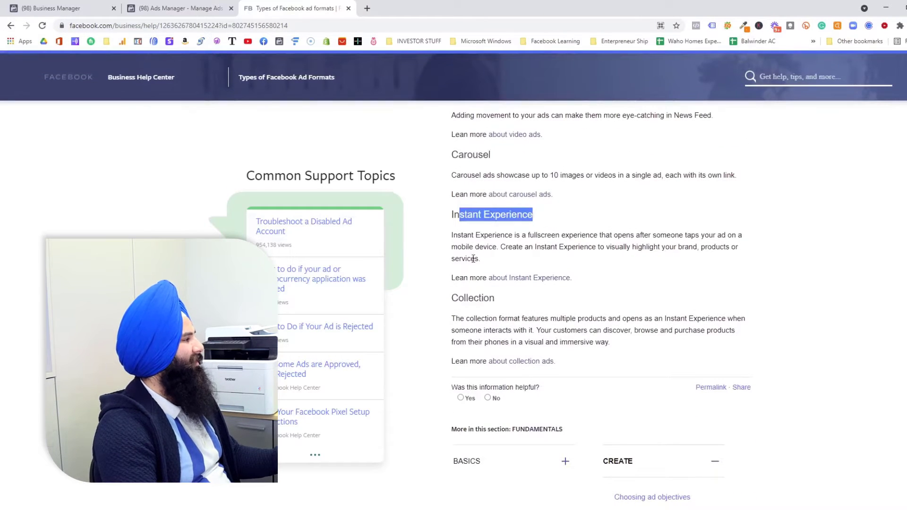
drag(446, 299, 500, 298)
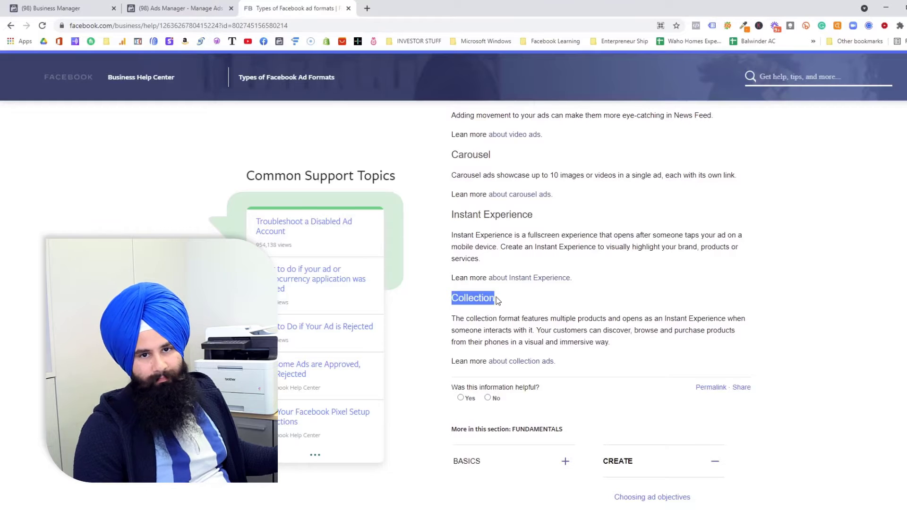
Return to Ads Manager and review the ad's Single Image or Video, Carousel and Collection format options.
click(198, 14)
click(539, 218)
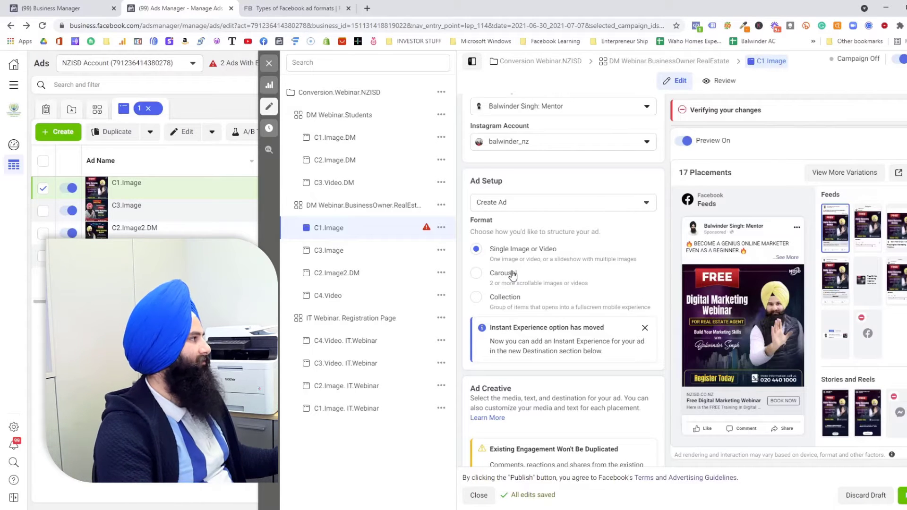
click(340, 7)
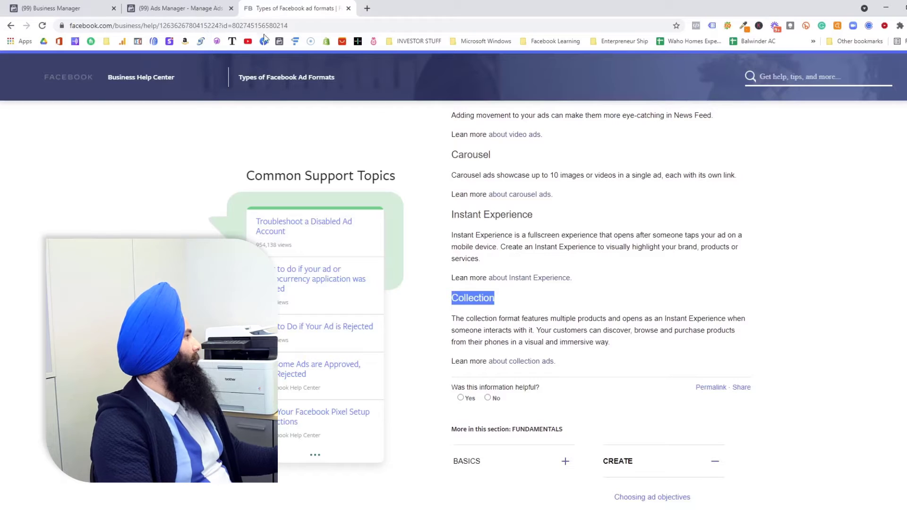
click(182, 8)
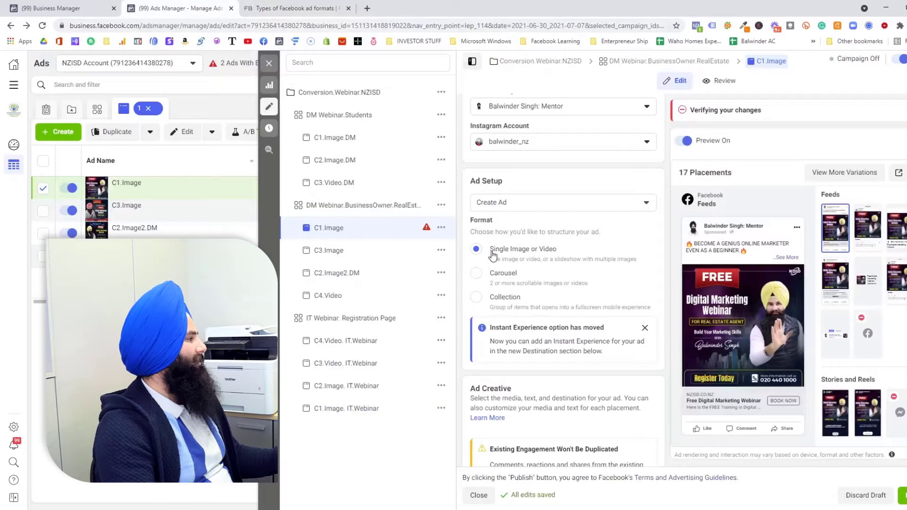
scroll(548, 250, down, 1)
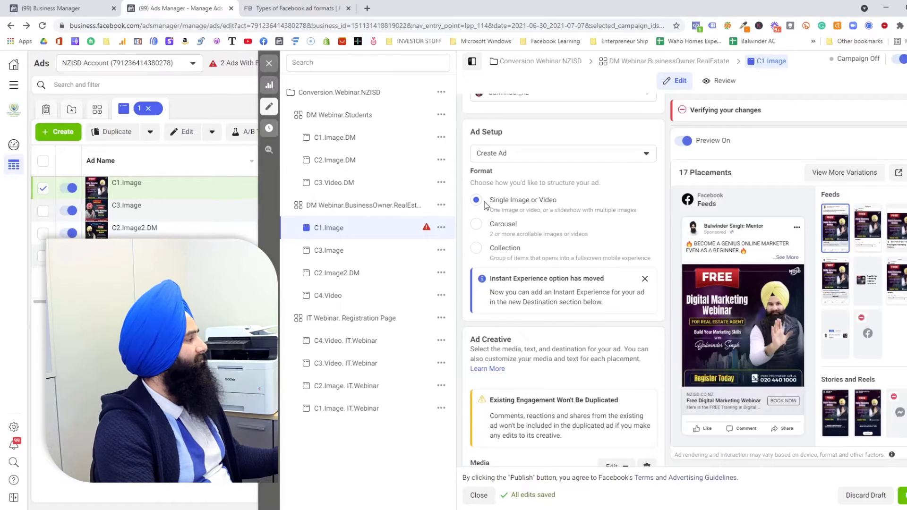
scroll(525, 206, down, 1)
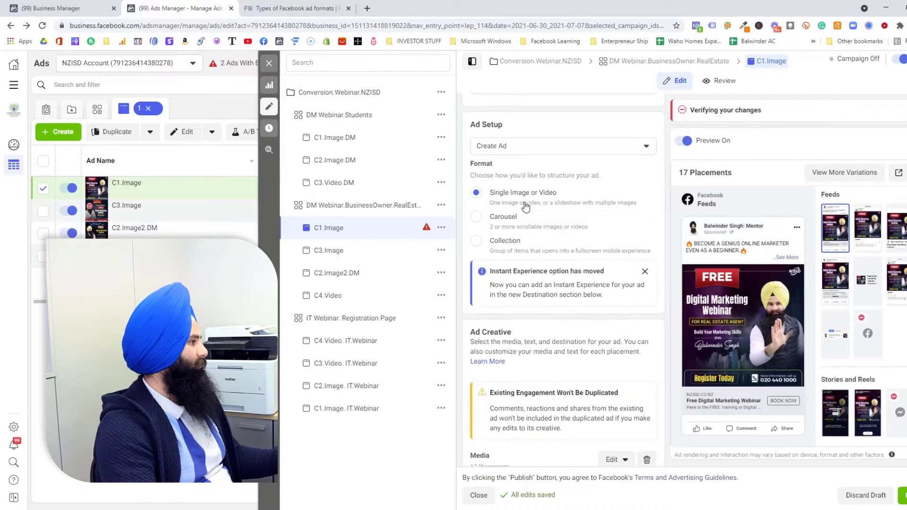
scroll(526, 207, down, 2)
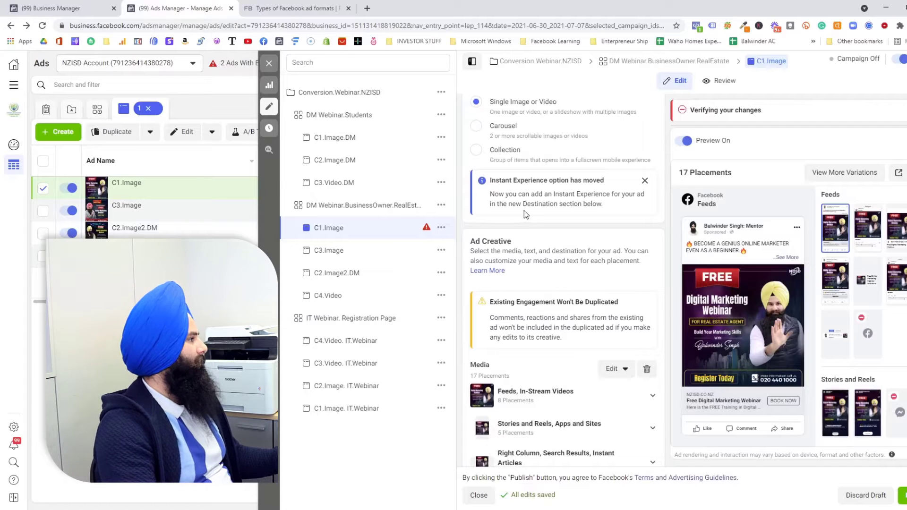
Remove the existing media from the C1.Image ad's creative.
drag(478, 242, 513, 239)
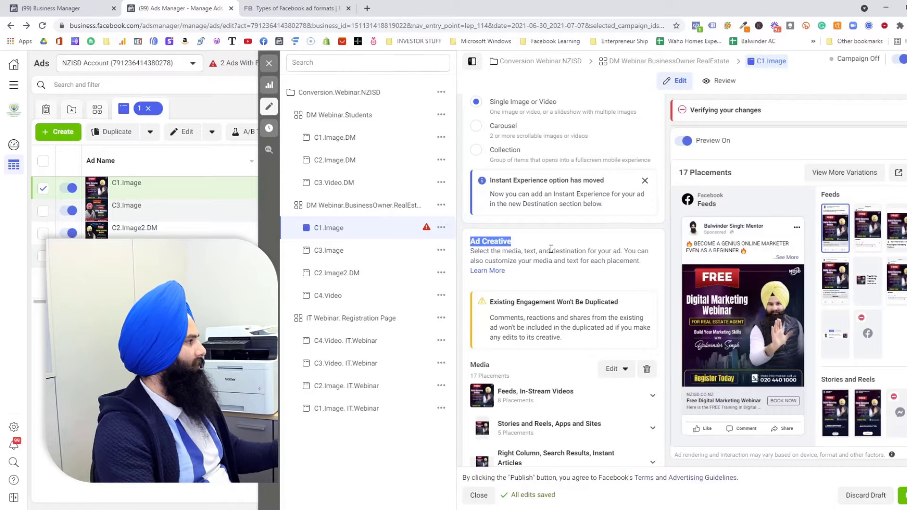
click(539, 235)
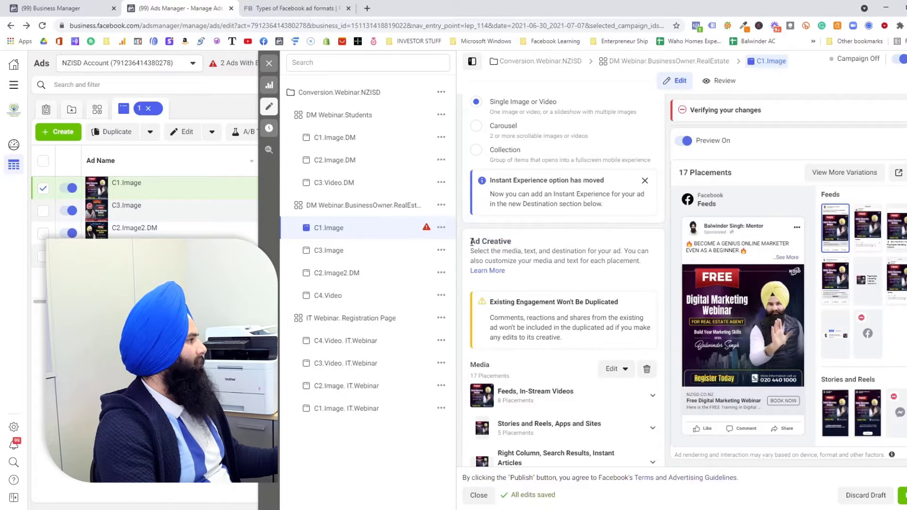
drag(471, 242, 512, 239)
scroll(512, 239, down, 1)
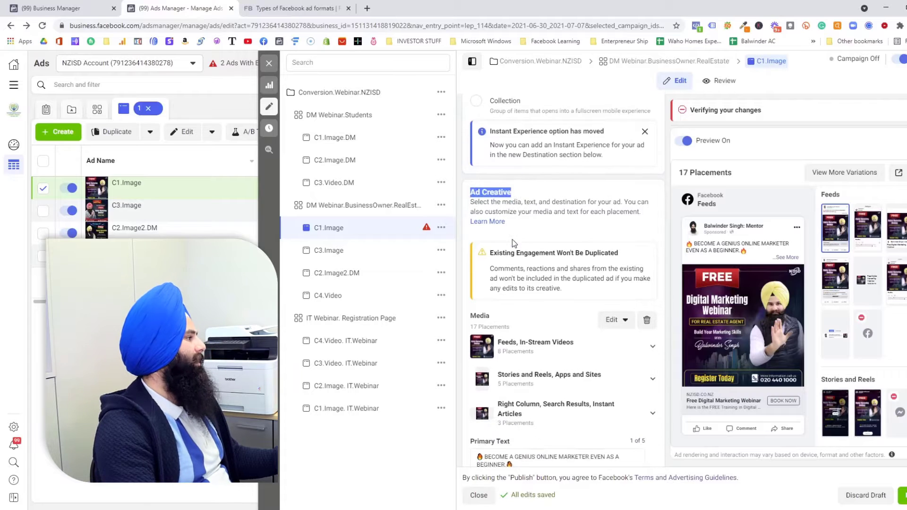
scroll(512, 240, down, 1)
scroll(519, 229, up, 1)
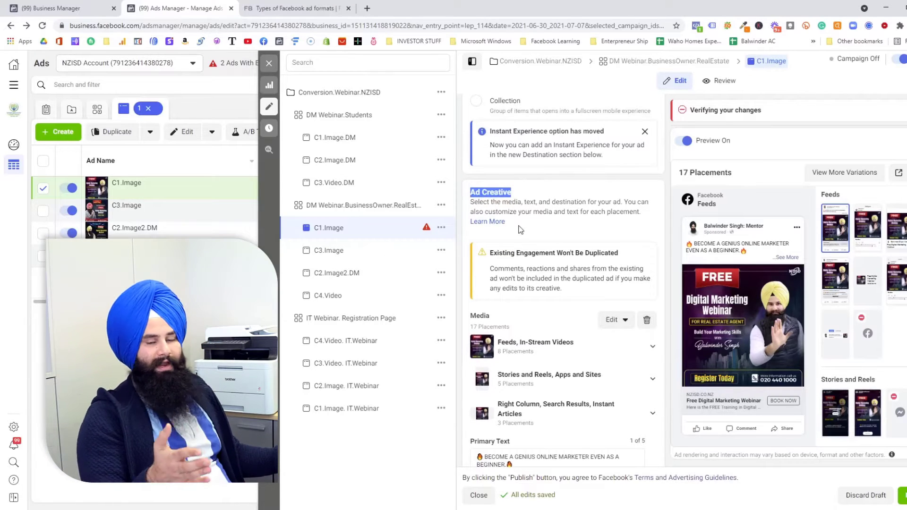
click(644, 320)
scroll(520, 255, down, 2)
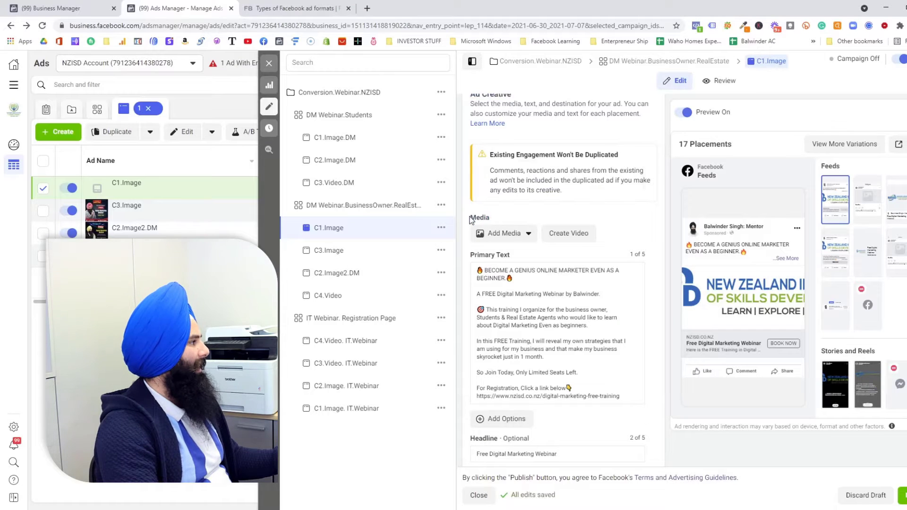
Add the 2000 × 2000 real estate digital marketing webinar image from Recommended Images to the C1.Image ad.
click(503, 234)
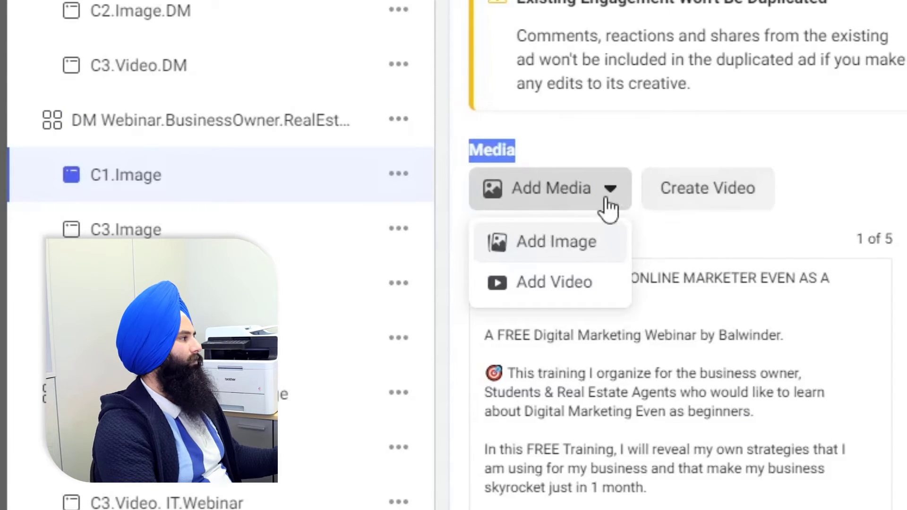
click(560, 247)
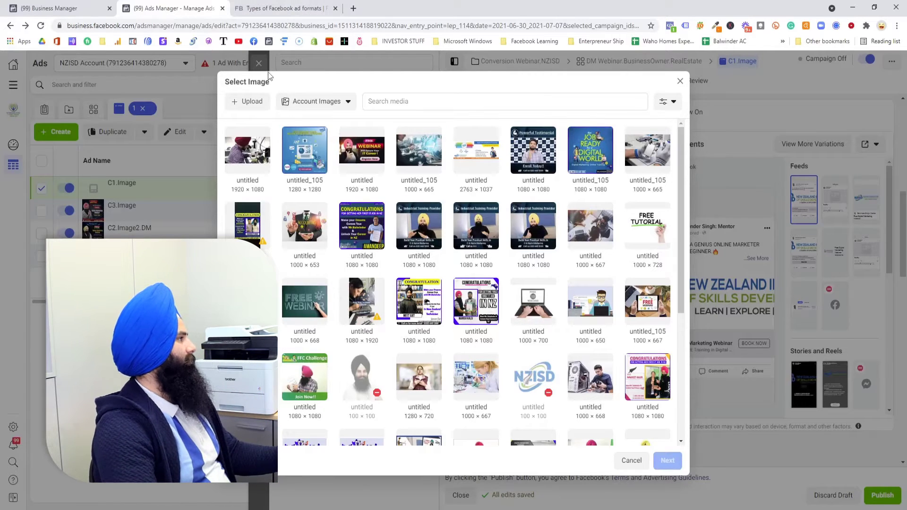
click(255, 104)
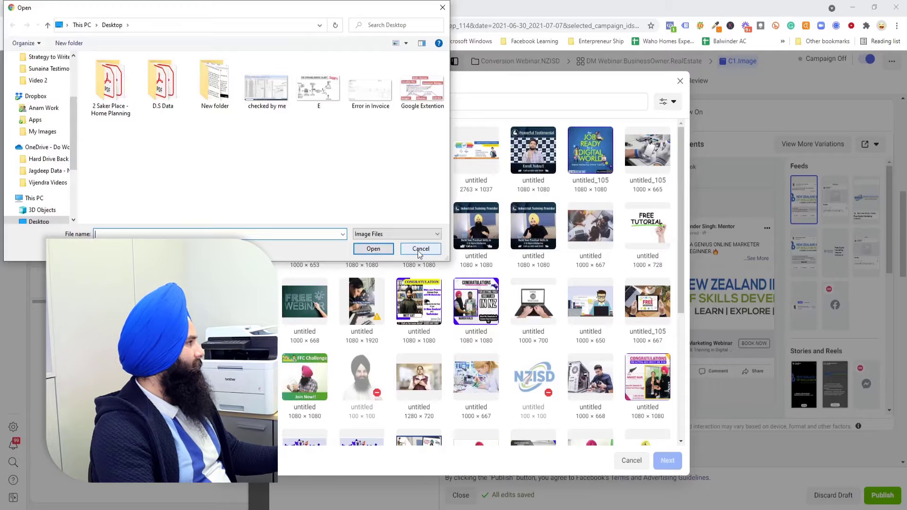
click(419, 248)
click(330, 101)
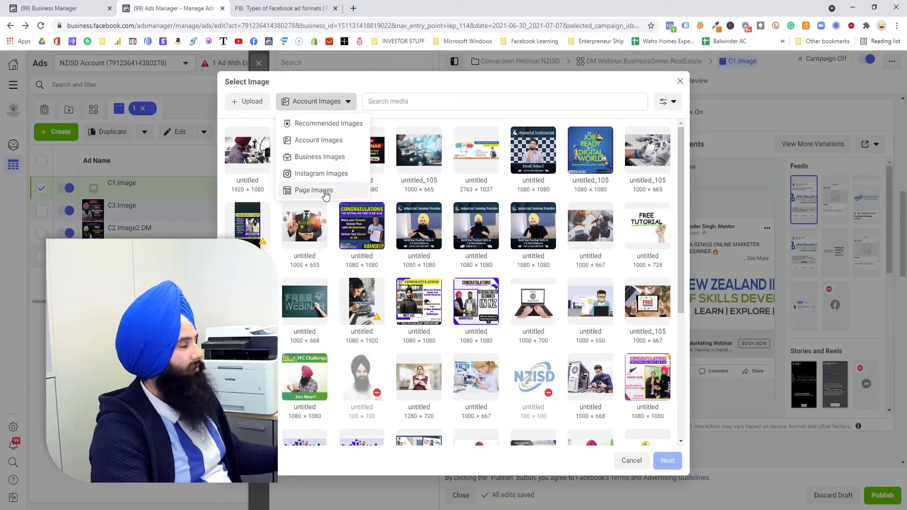
click(344, 126)
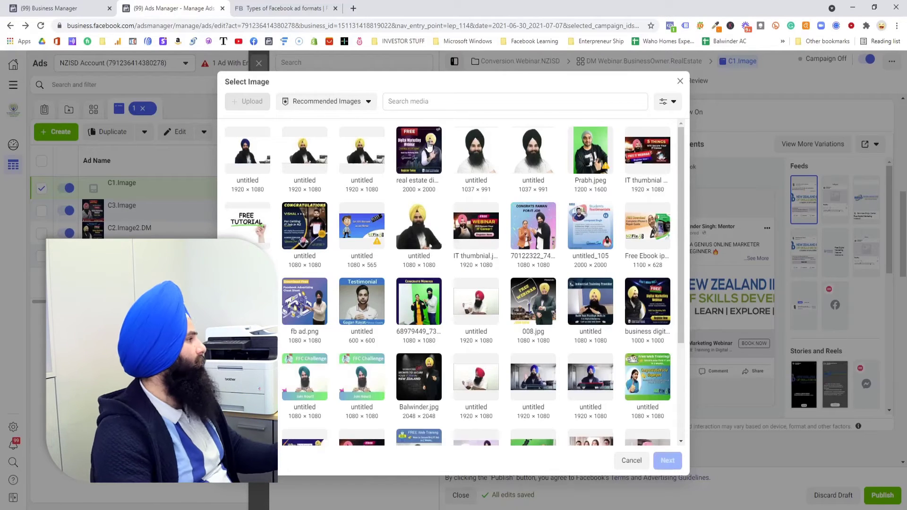
click(428, 146)
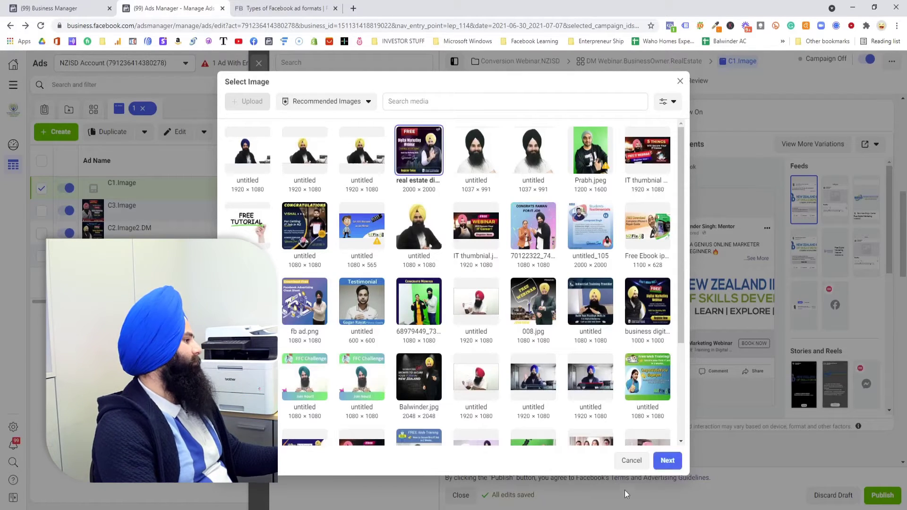
click(668, 461)
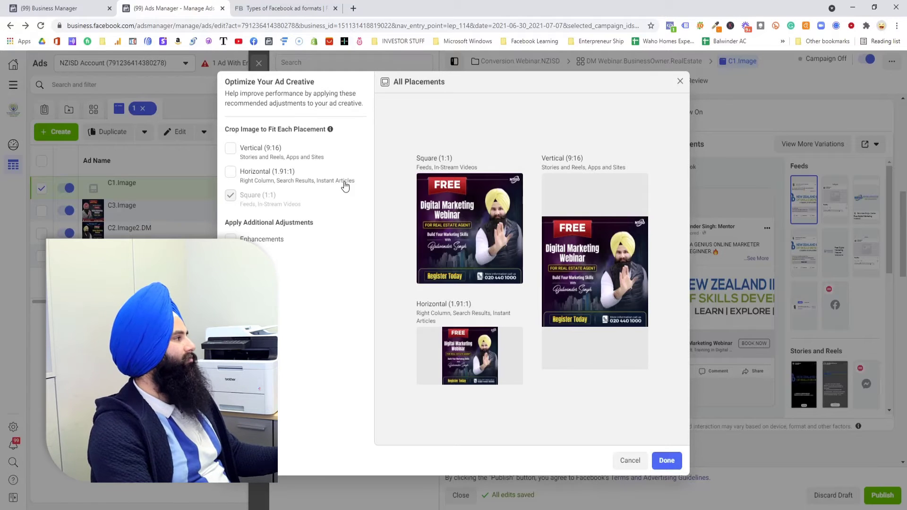
Review the Optimize Your Ad Creative crop options and apply the image with only Square (1:1) enabled.
mouse_move(346, 197)
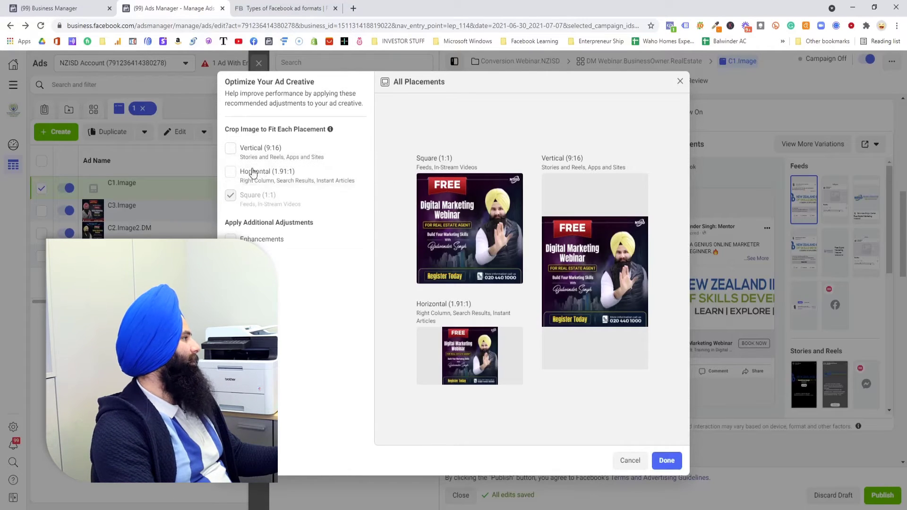
drag(230, 81, 318, 84)
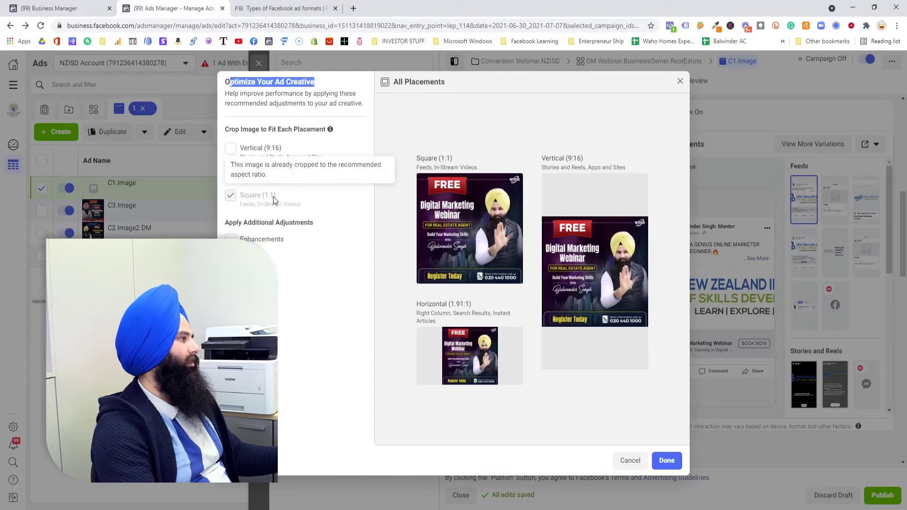
click(667, 463)
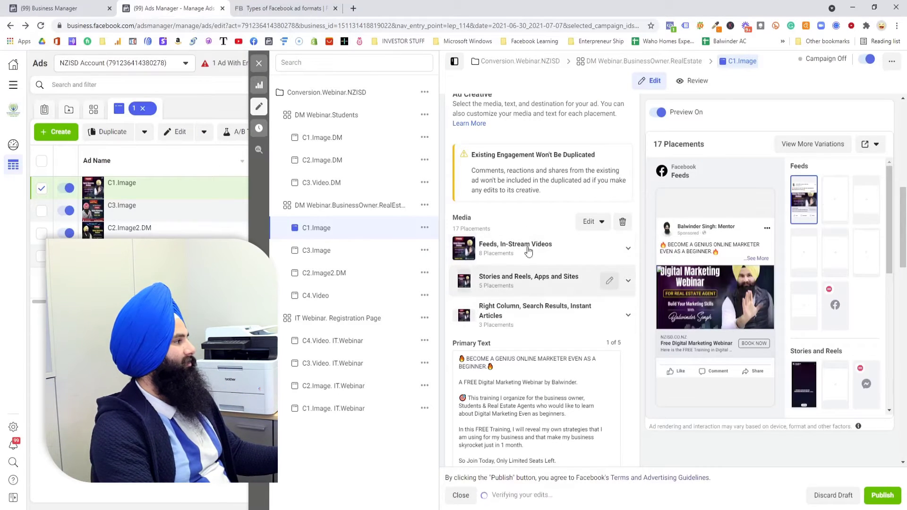
Review the media's placement groups and compare the ad's primary text with the Facebook Feeds preview.
scroll(529, 262, down, 1)
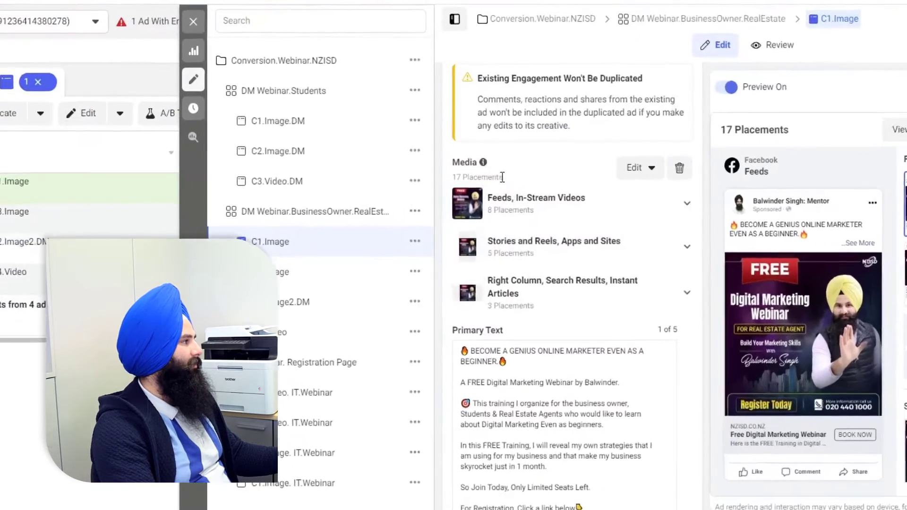
drag(502, 177, 454, 177)
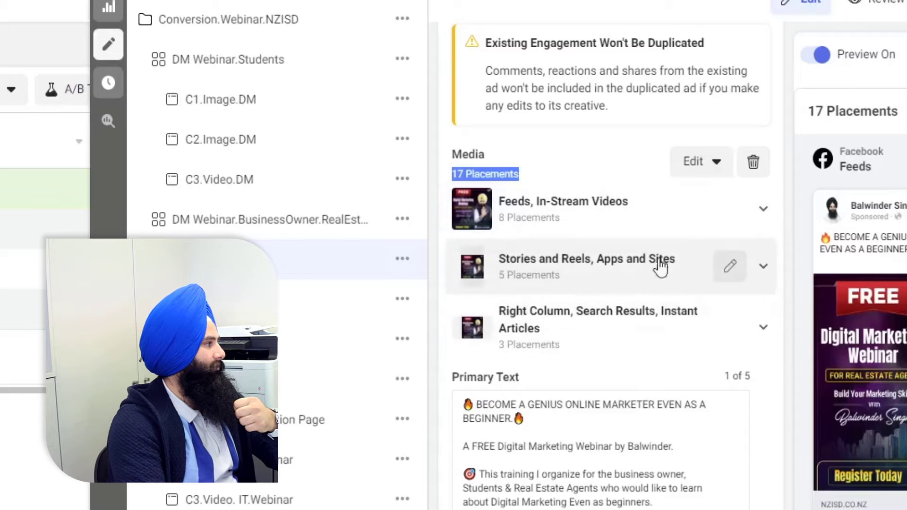
scroll(637, 283, down, 2)
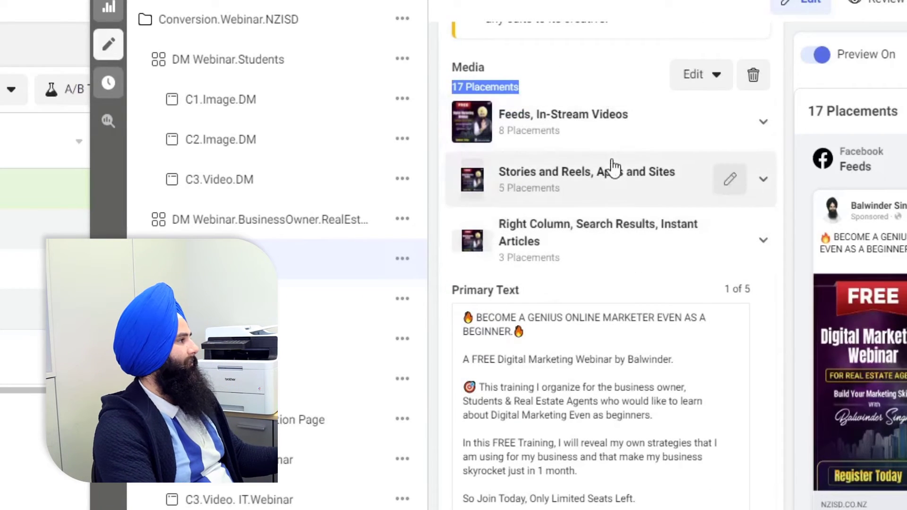
click(440, 188)
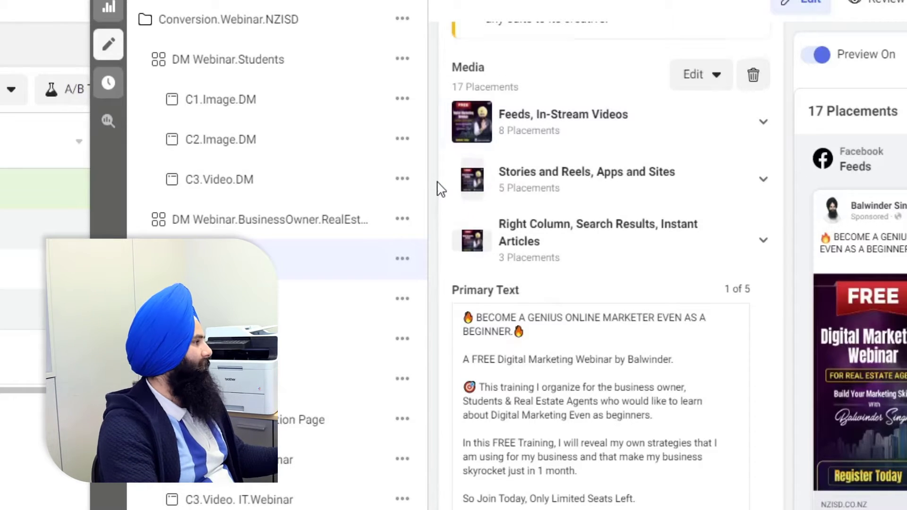
scroll(439, 188, down, 3)
scroll(429, 196, up, 2)
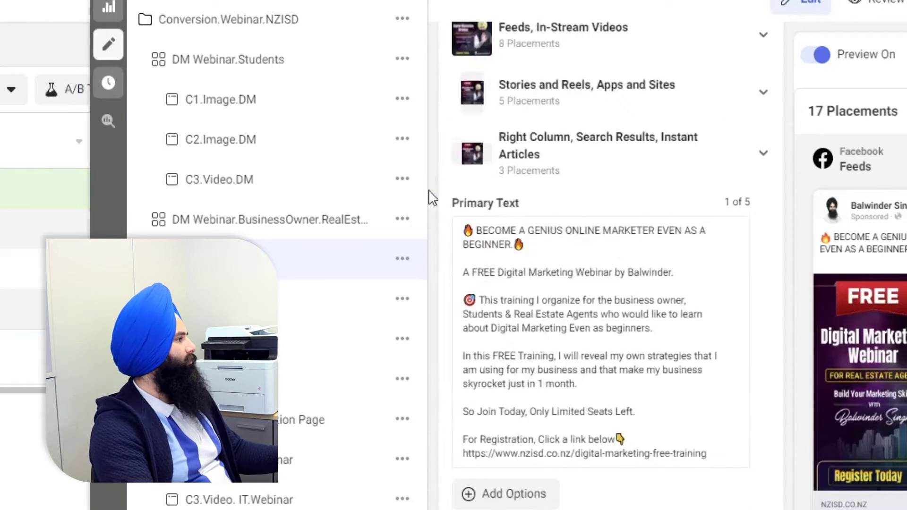
triple_click(451, 203)
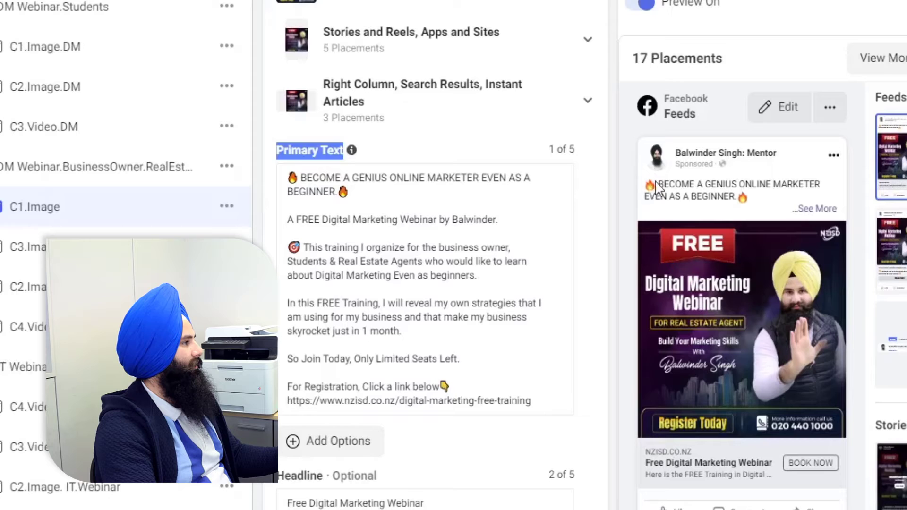
click(661, 190)
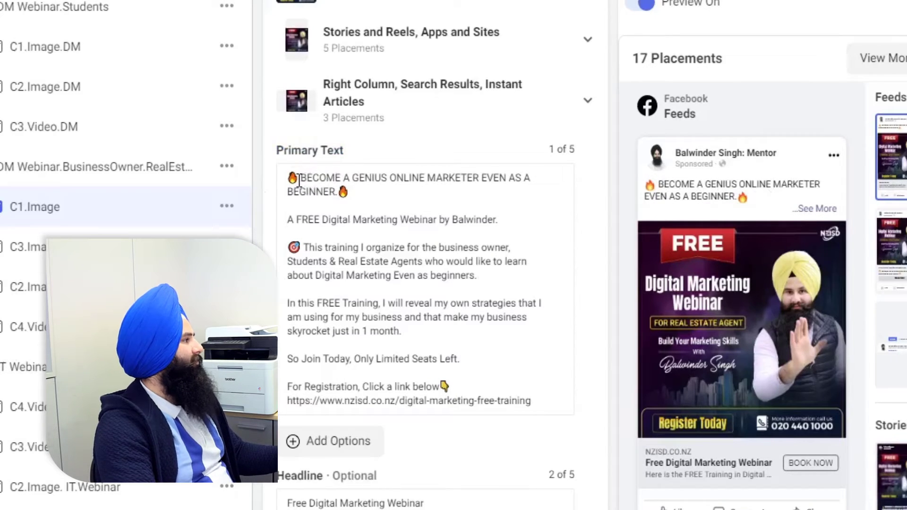
drag(288, 177, 536, 400)
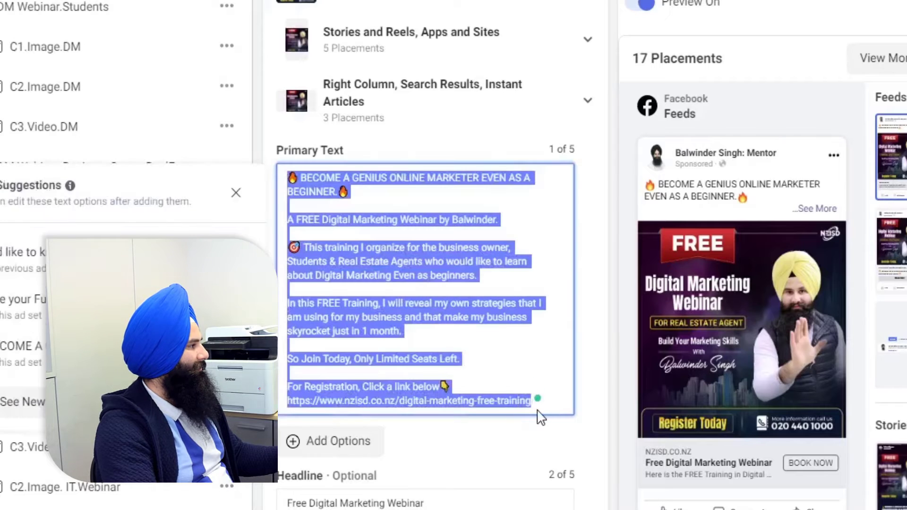
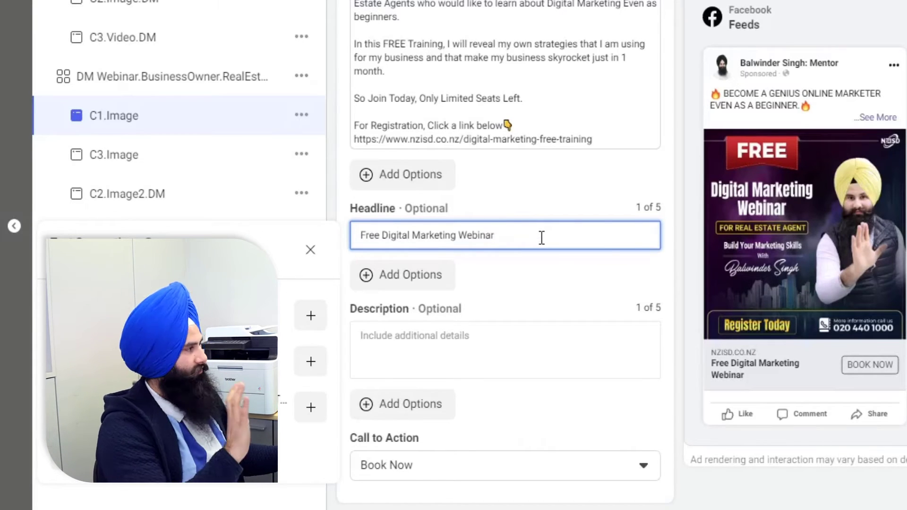
Set the ad's description to "Here is your Digital Marketing Free Webinar".
scroll(542, 237, down, 2)
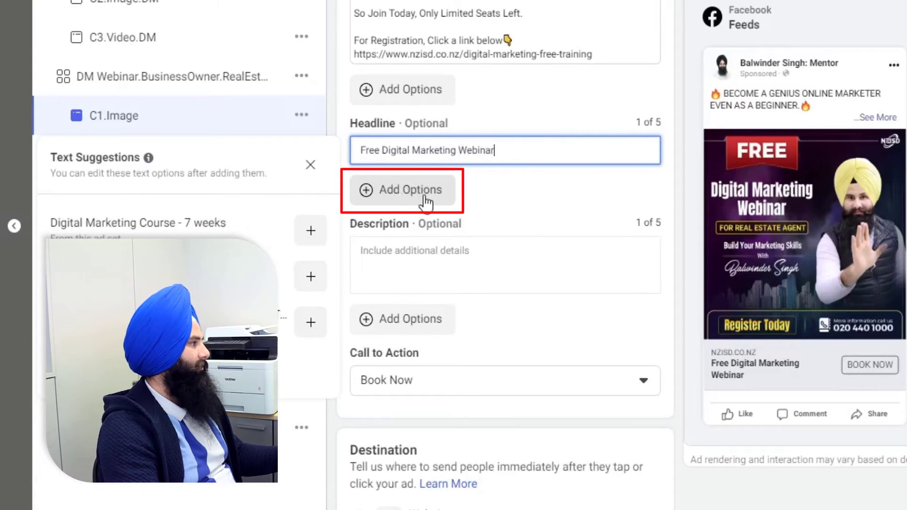
click(464, 259)
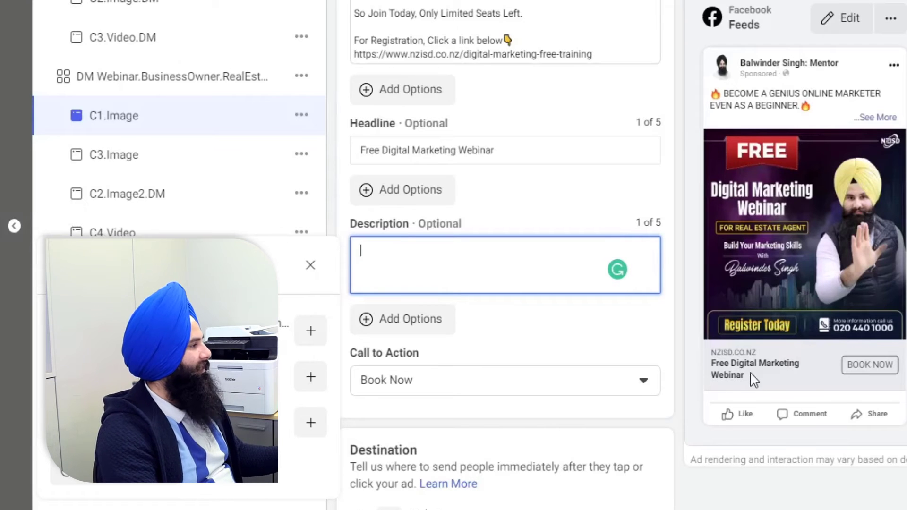
click(731, 375)
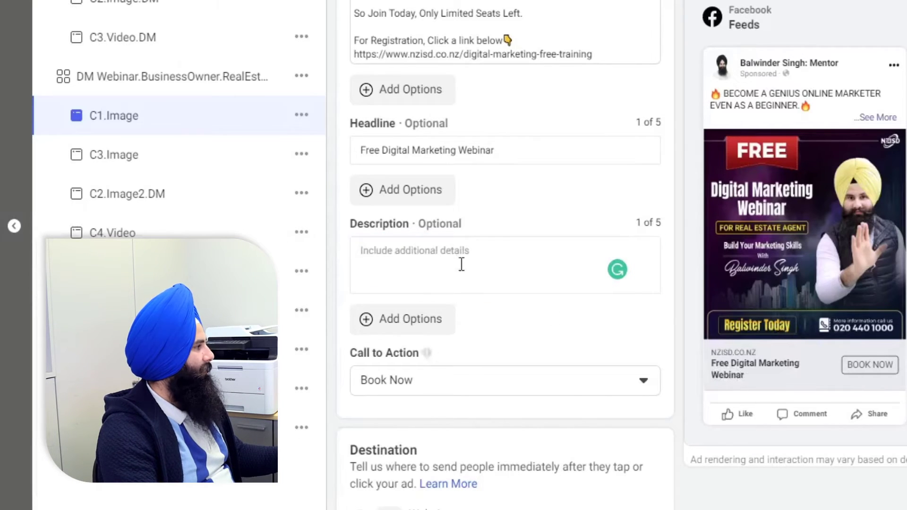
click(441, 249)
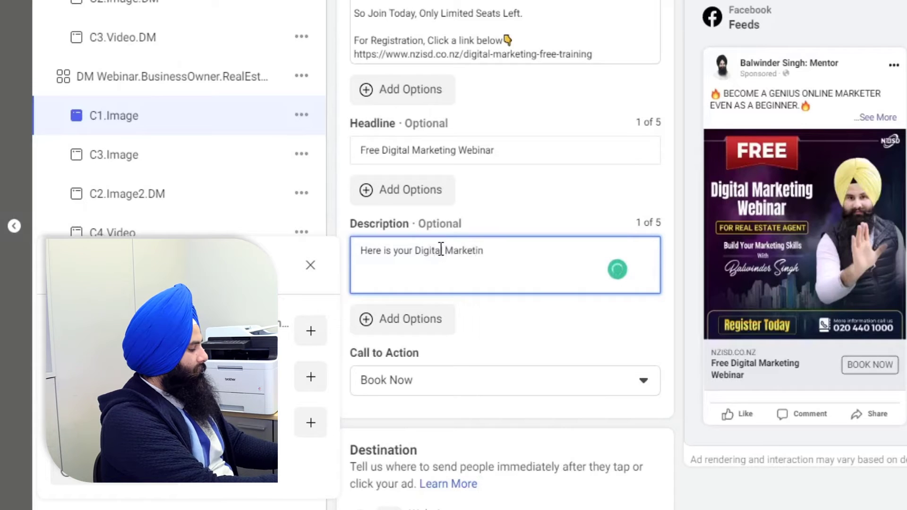
text(f FRE)
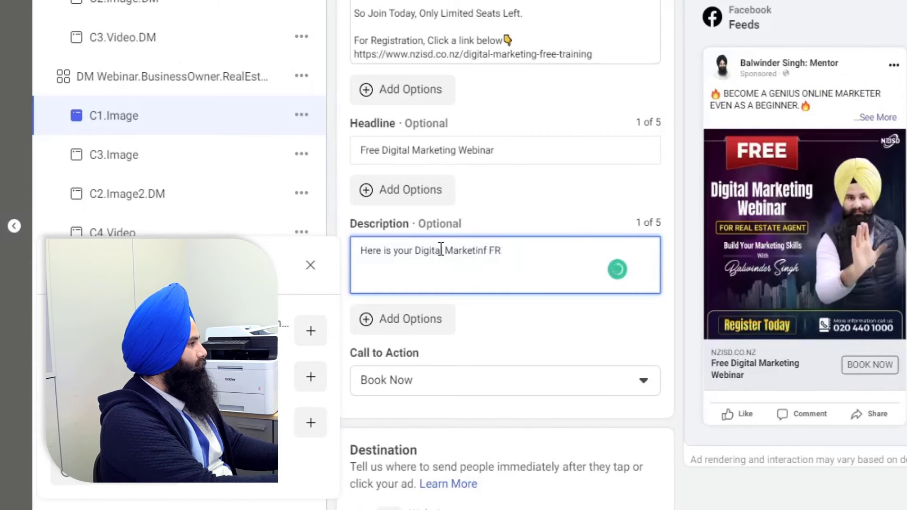
key(BackSpace)
key(BackSpace)
key(BackSpace)
key(BackSpace)
text(g Free Webinar)
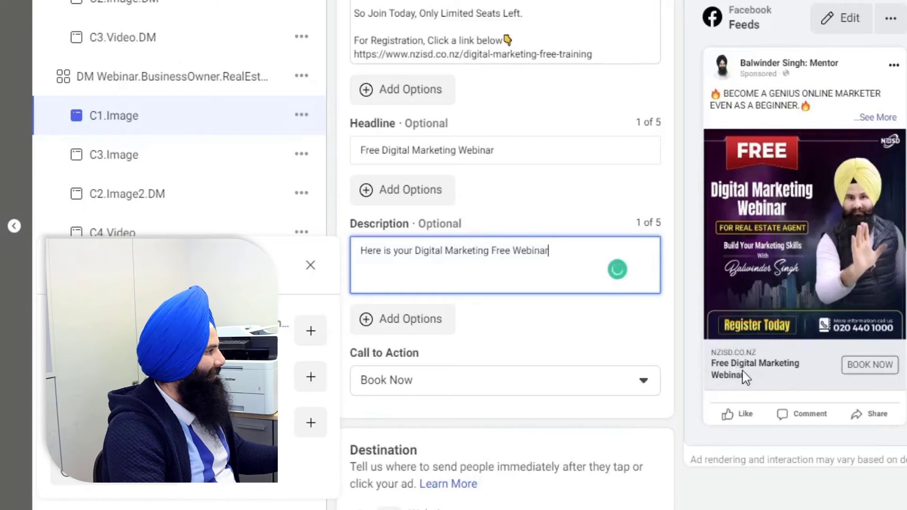
Shorten the ad's headline to "Free Digital Marketing".
click(508, 153)
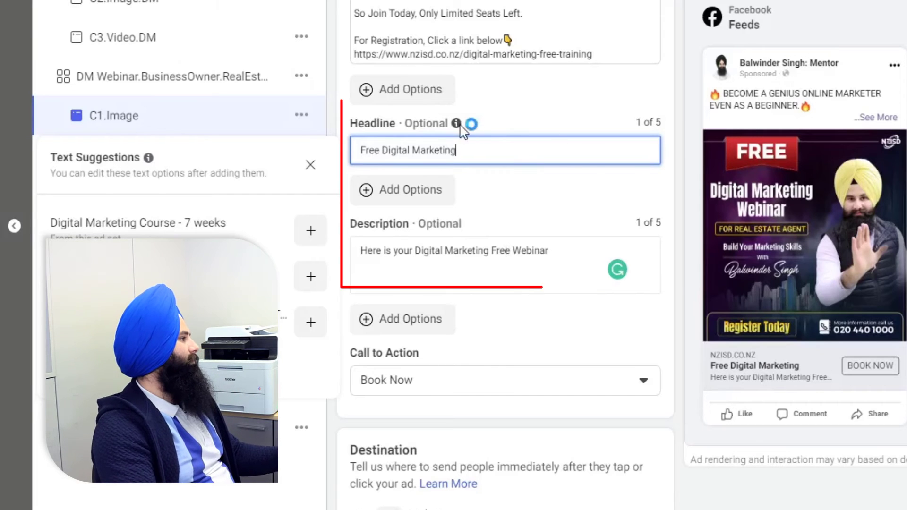
drag(451, 124, 354, 125)
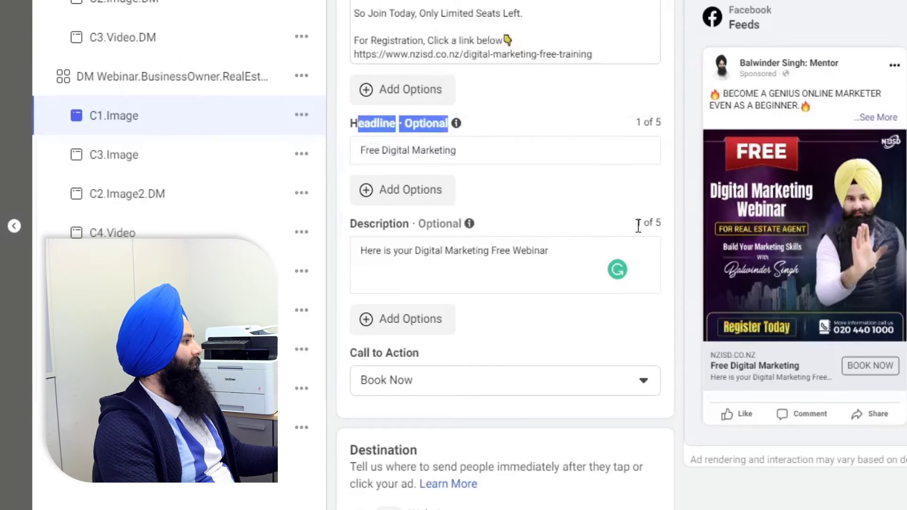
Review the Call to Action choices for the ad, such as Sign Up, Learn More and Get Quote, keeping Book Now.
scroll(475, 267, down, 1)
scroll(476, 267, down, 3)
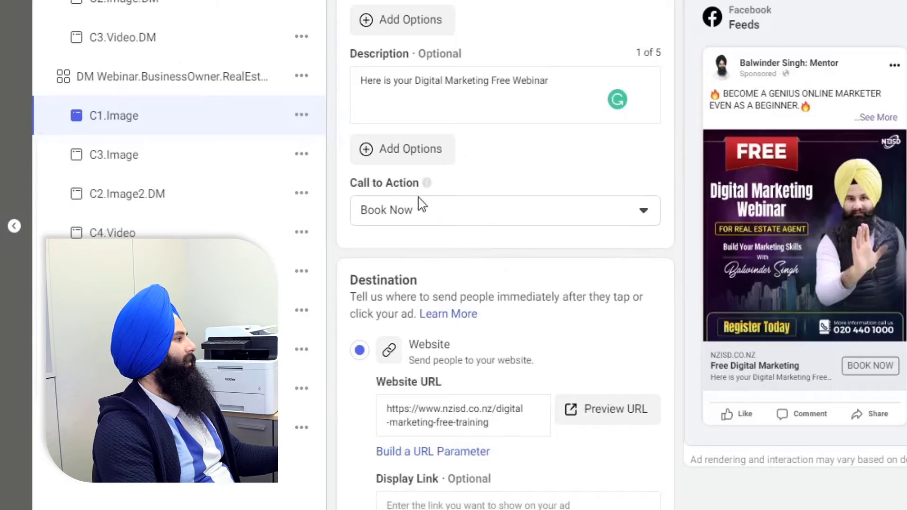
drag(420, 183, 382, 194)
triple_click(356, 190)
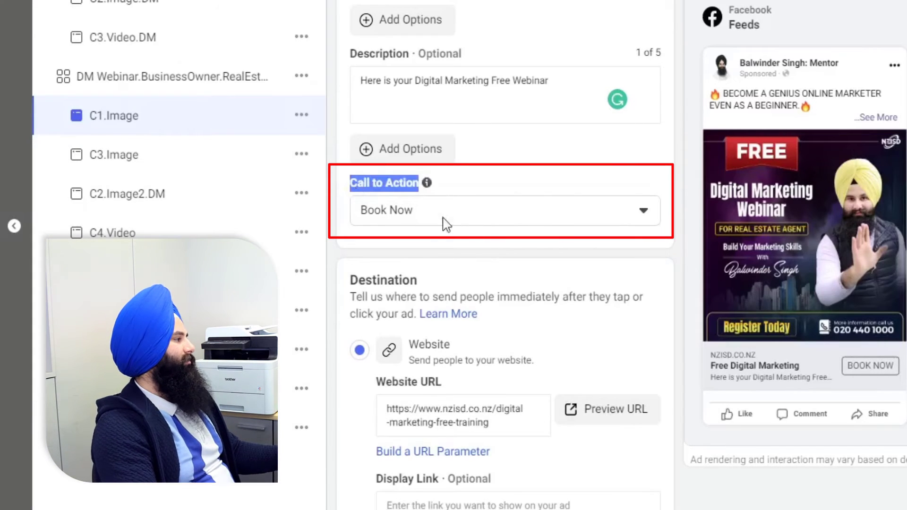
click(493, 217)
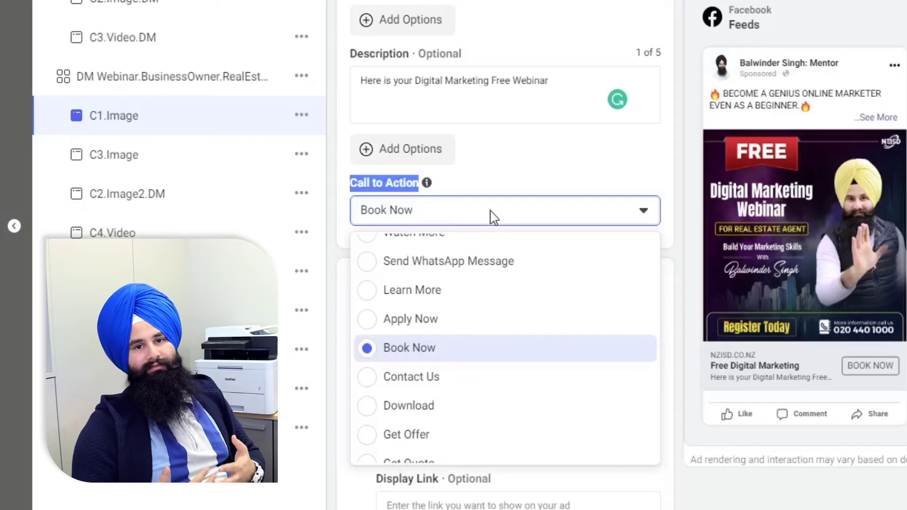
scroll(475, 312, up, 3)
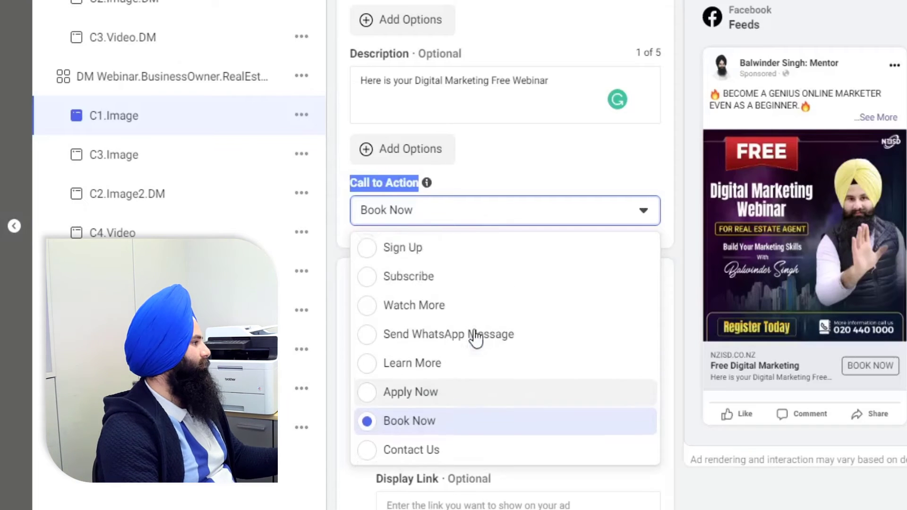
scroll(460, 290, down, 2)
scroll(458, 286, down, 4)
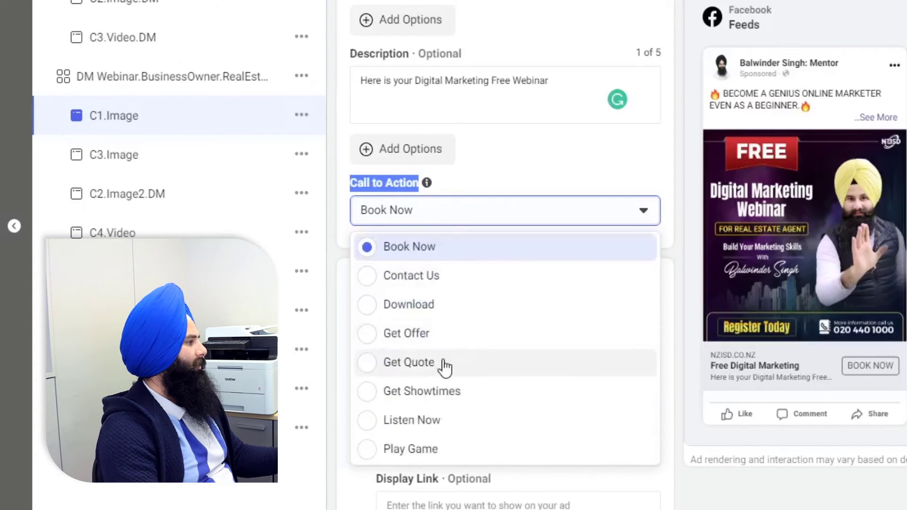
click(333, 217)
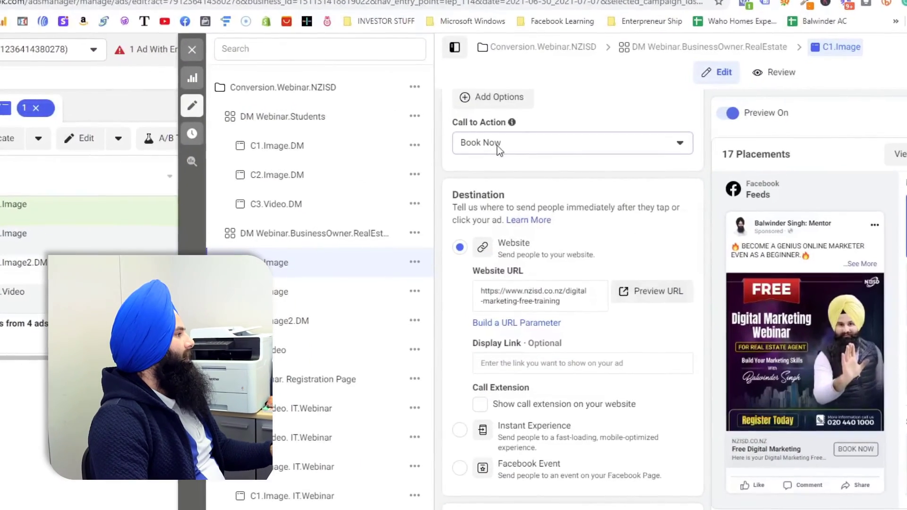
click(512, 138)
click(443, 219)
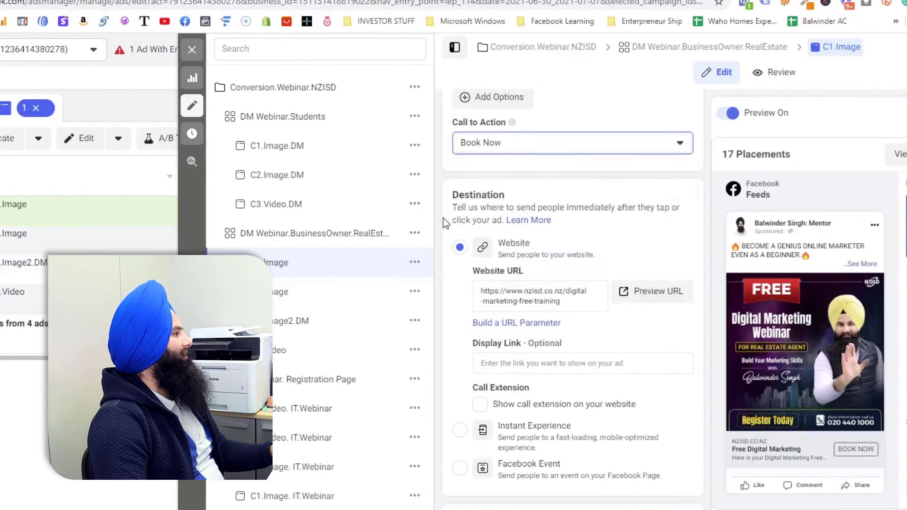
Review the ad's Destination section, including the Website option and its Website URL.
drag(452, 195, 502, 195)
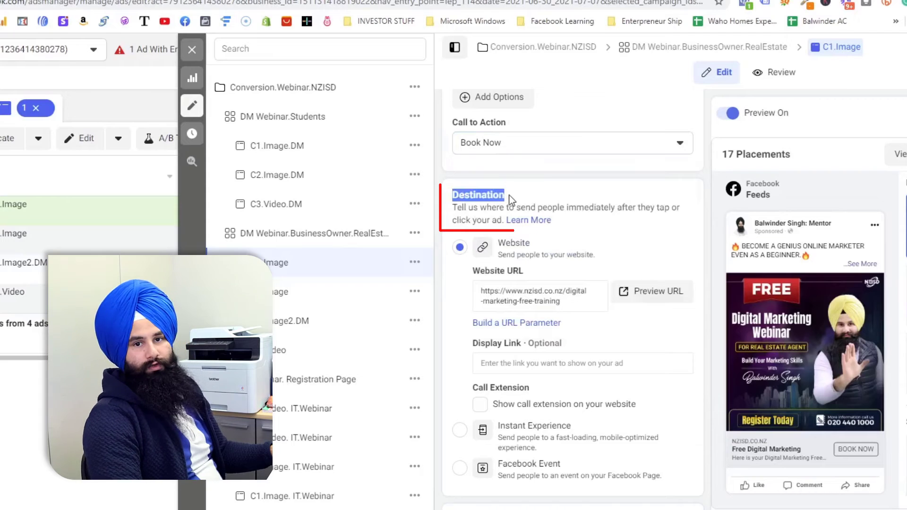
click(512, 195)
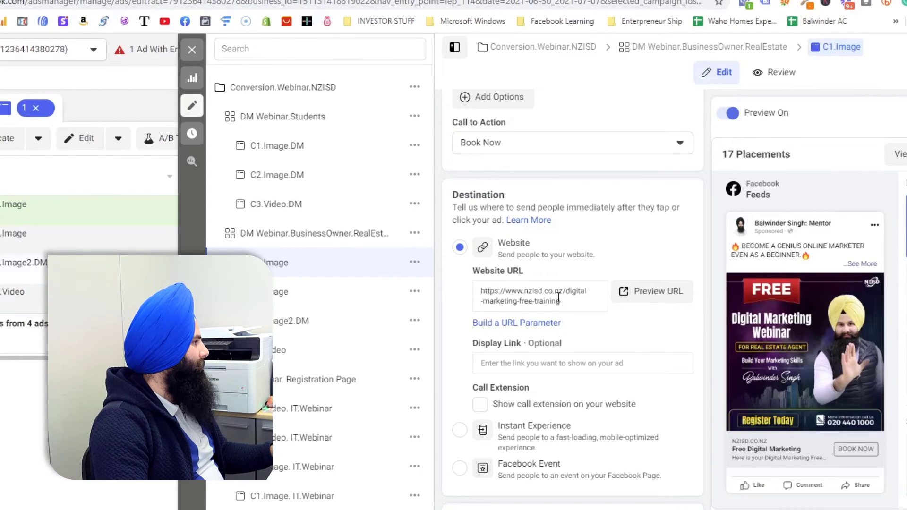
drag(568, 302, 480, 291)
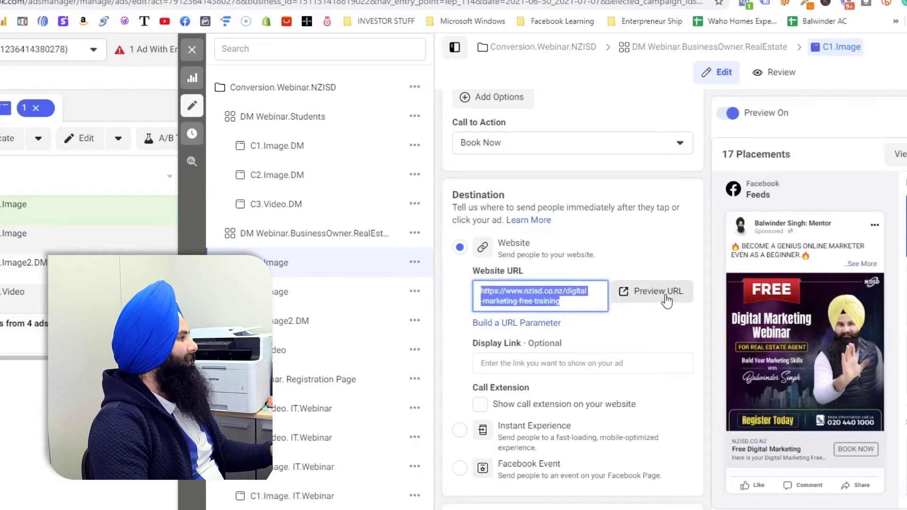
Set the ad's optional display link to nzisd.co.nz and check it in the Facebook Feeds preview.
click(513, 362)
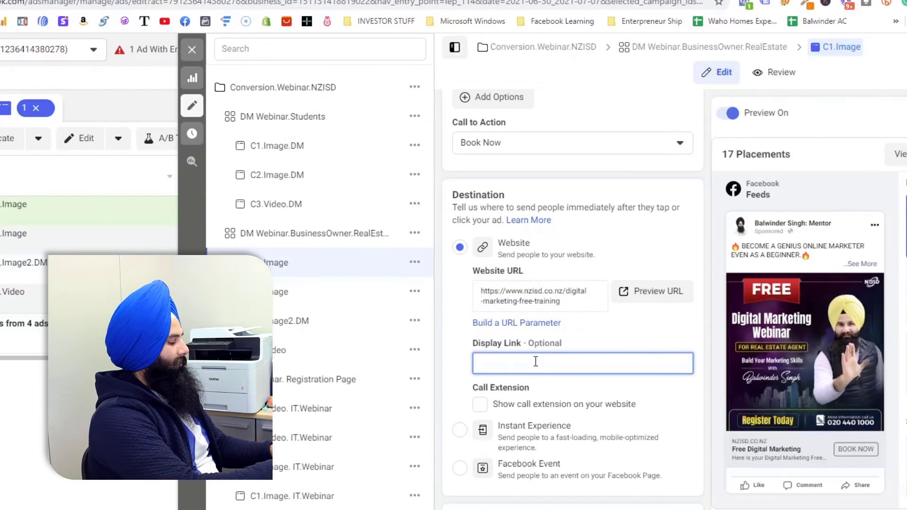
text(n)
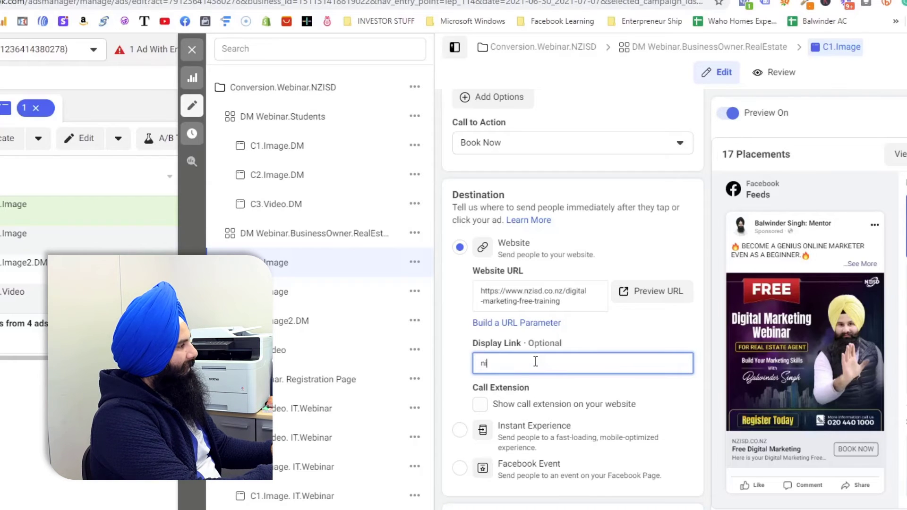
text(izsd)
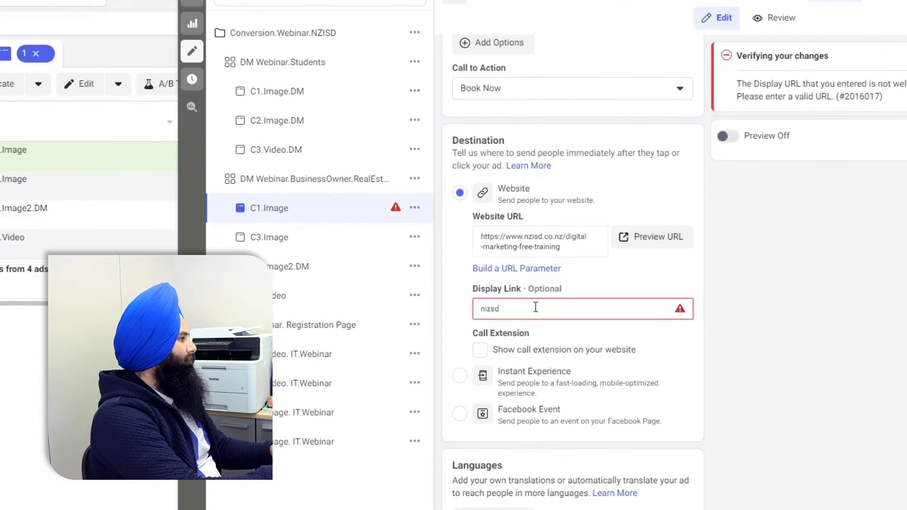
key(BackSpace)
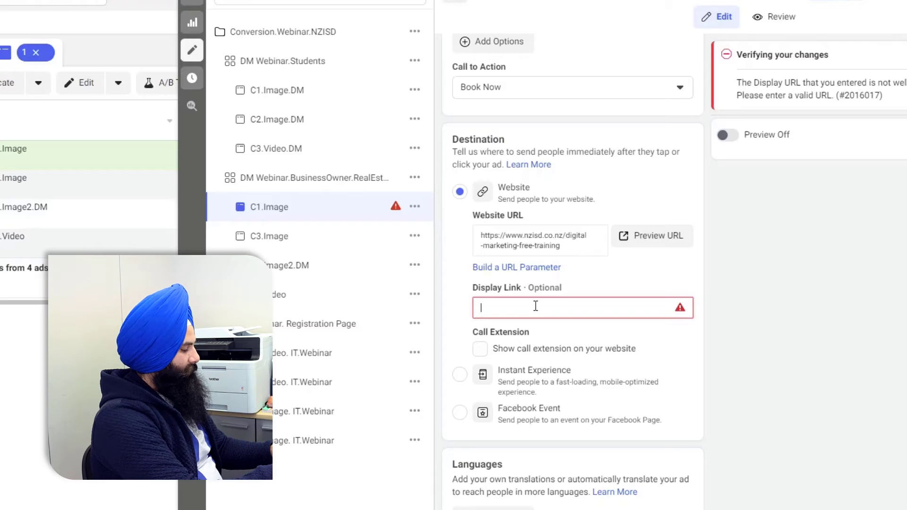
text(nzisd.com)
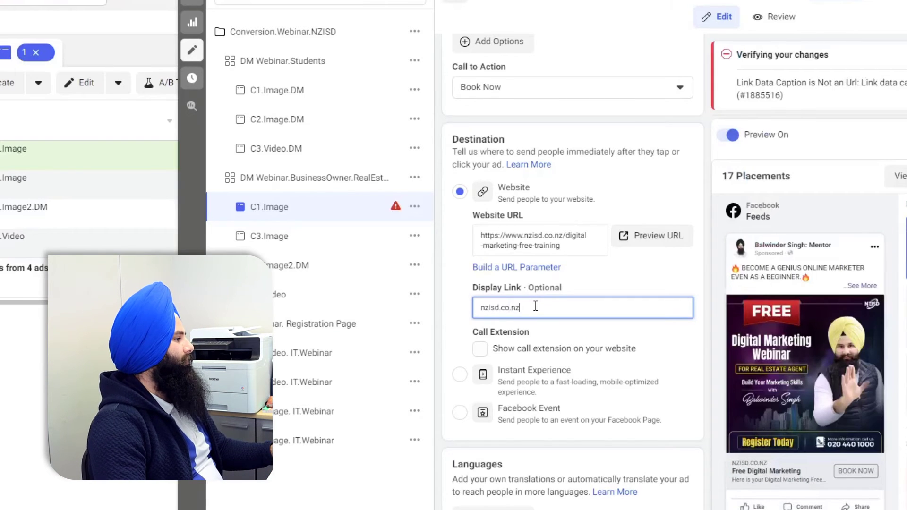
drag(769, 460, 737, 464)
mouse_move(766, 391)
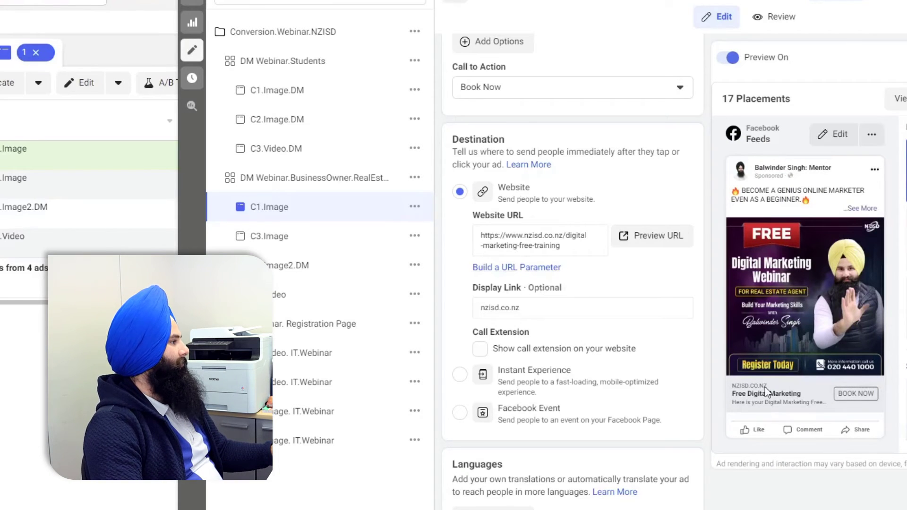
Try enabling the call extension on the website, turn it off again, and read how call extensions work.
triple_click(475, 333)
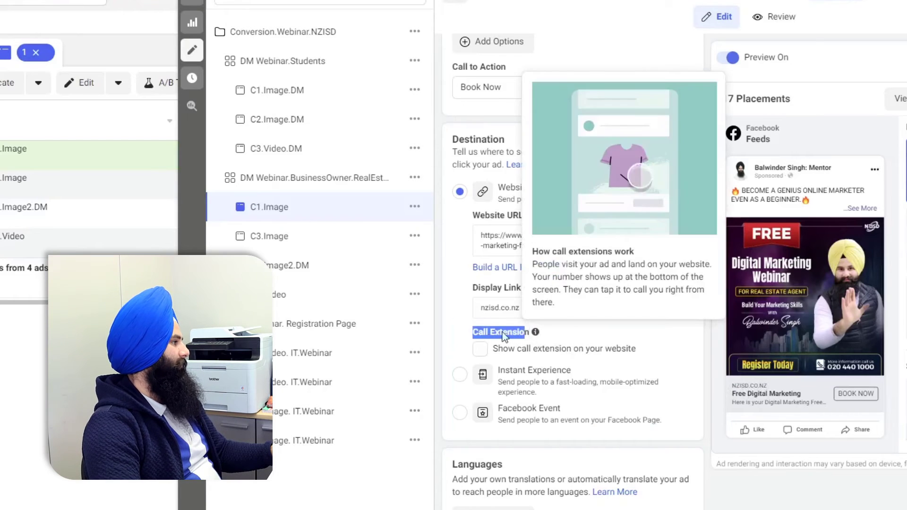
click(456, 330)
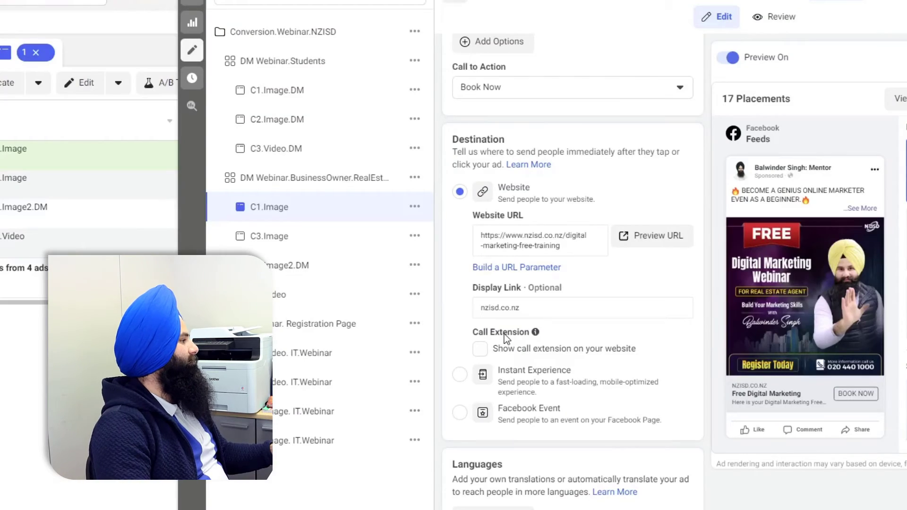
click(487, 351)
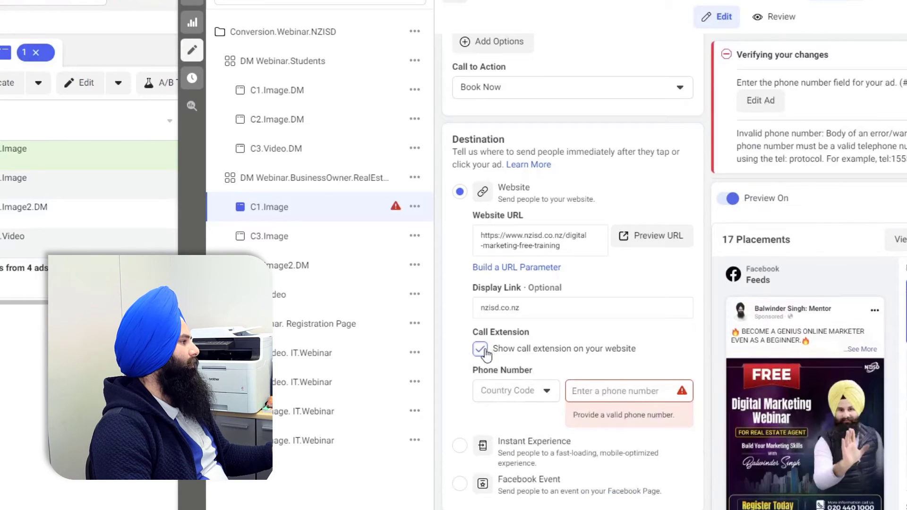
click(484, 352)
mouse_move(535, 333)
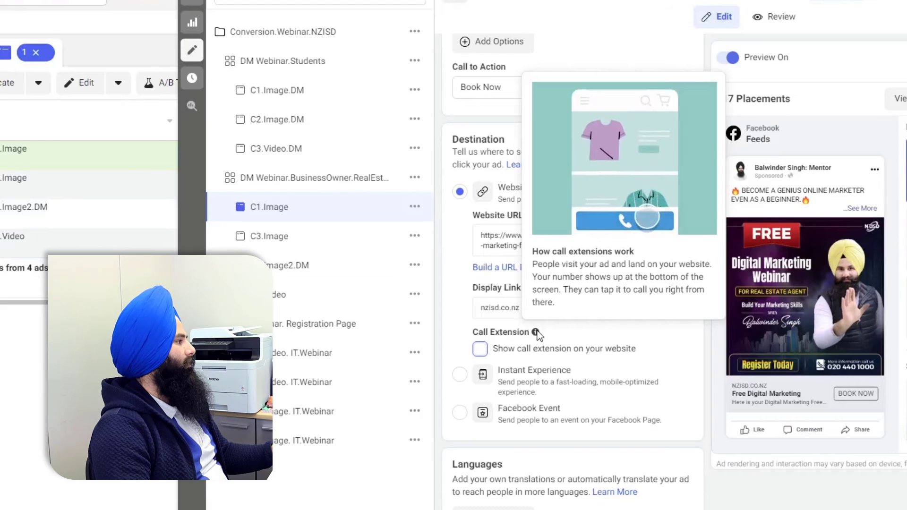
Review the ad's Languages and Tracking sections, including website events, offline events and the optional URL parameters.
scroll(454, 325, down, 4)
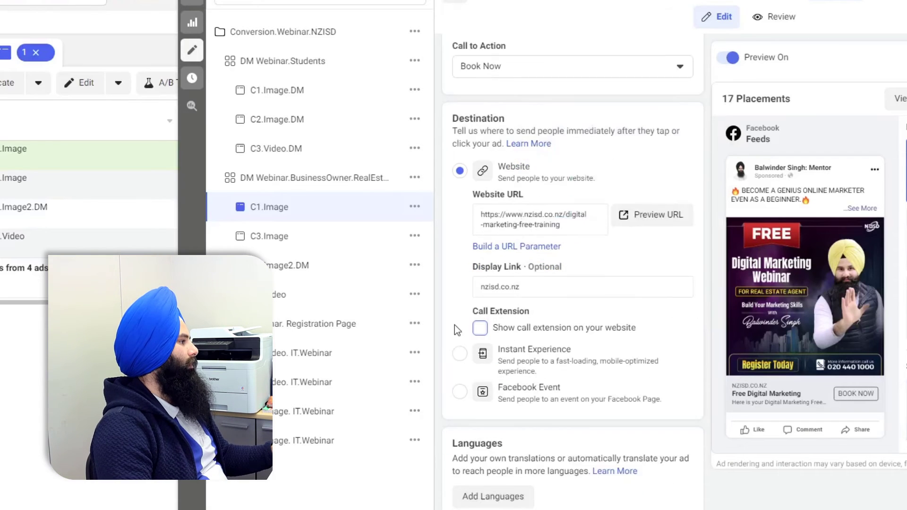
scroll(487, 335, down, 1)
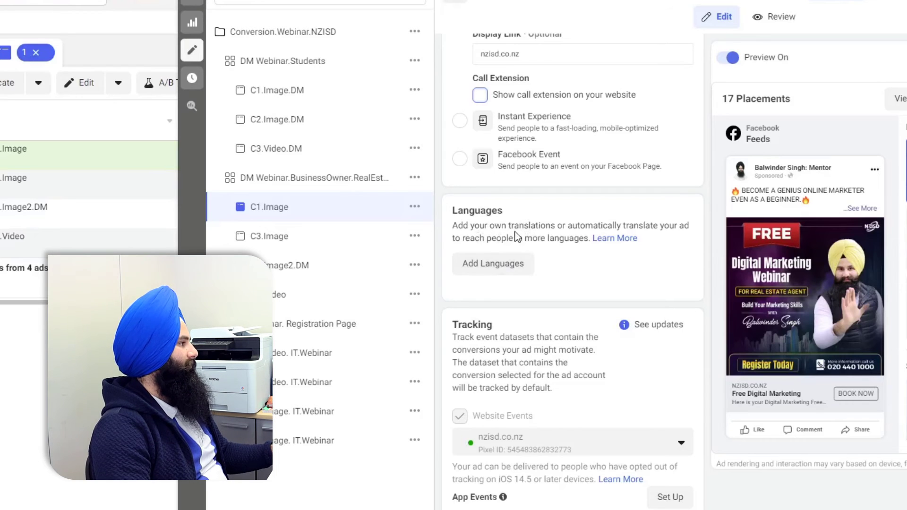
scroll(479, 329, down, 1)
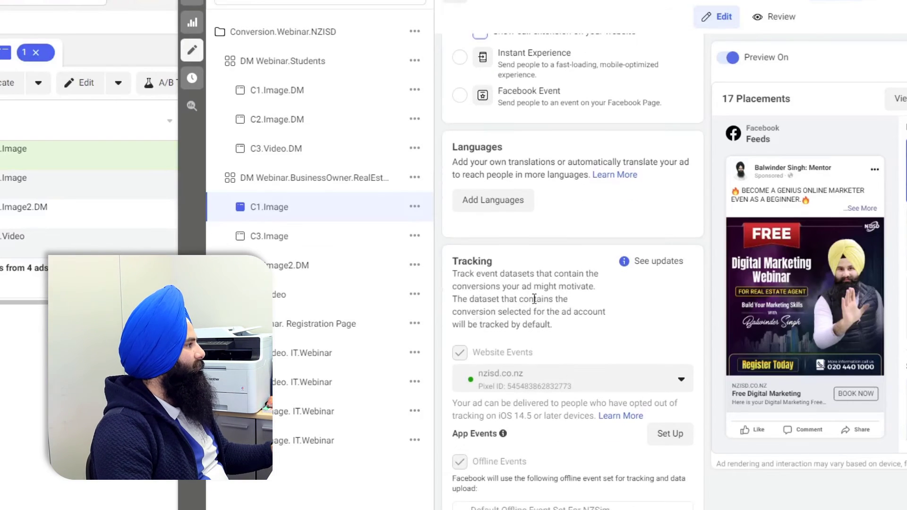
drag(452, 260, 498, 264)
click(503, 260)
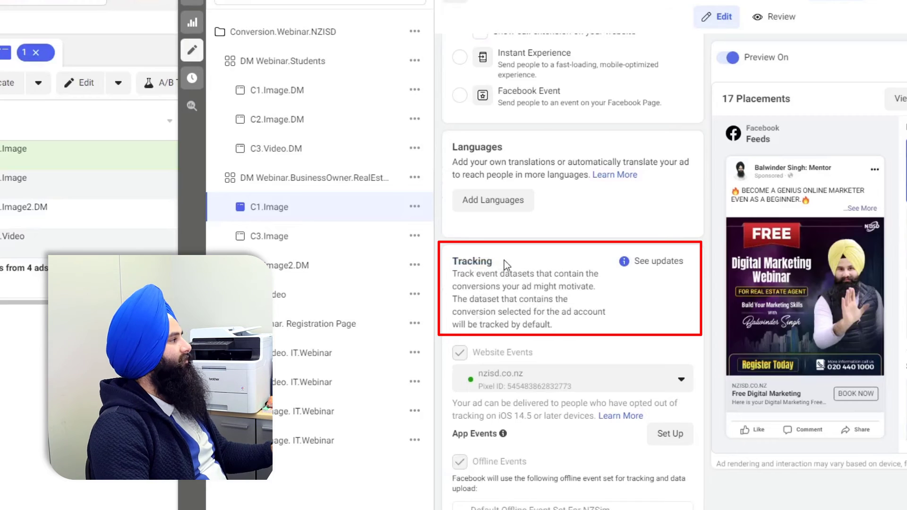
scroll(504, 259, down, 2)
scroll(510, 261, up, 2)
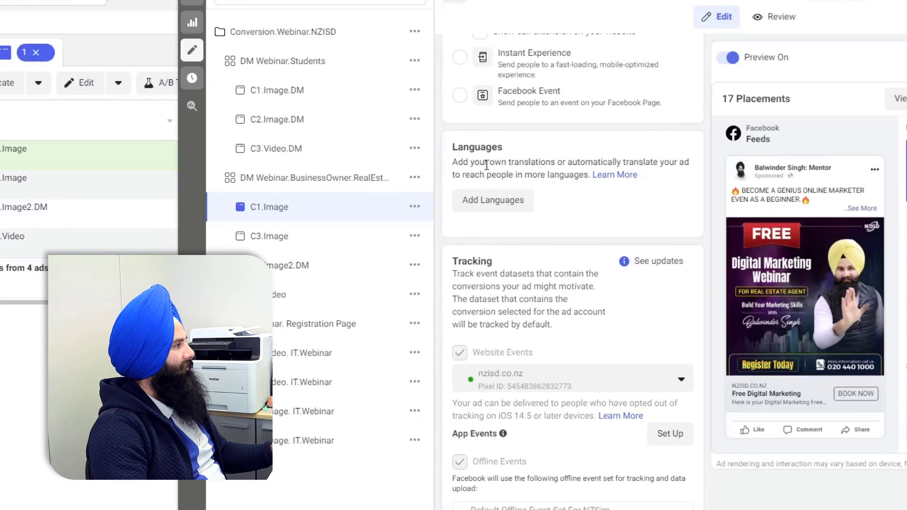
drag(506, 153, 459, 149)
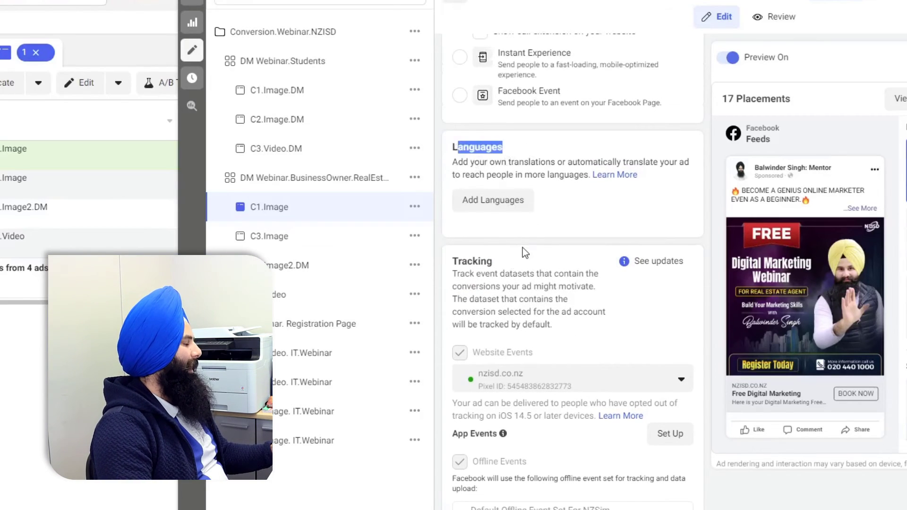
scroll(525, 253, down, 2)
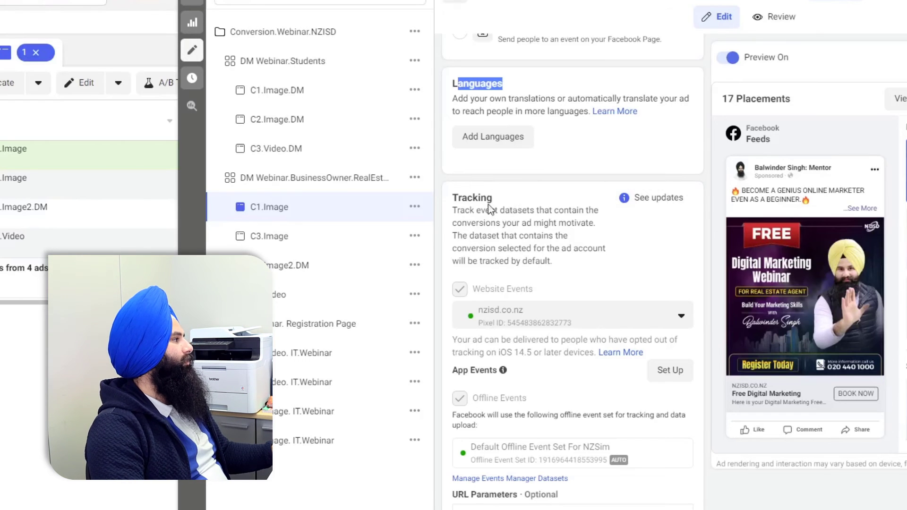
drag(501, 203, 454, 193)
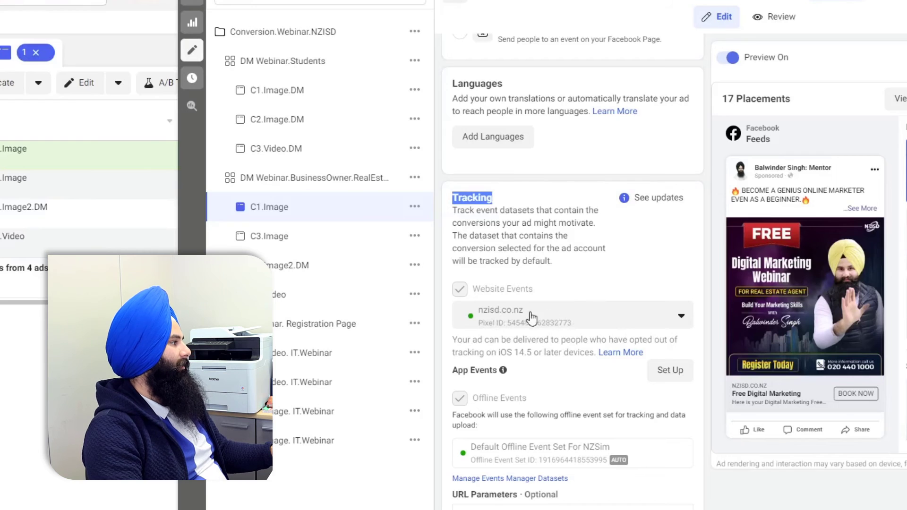
scroll(548, 312, down, 1)
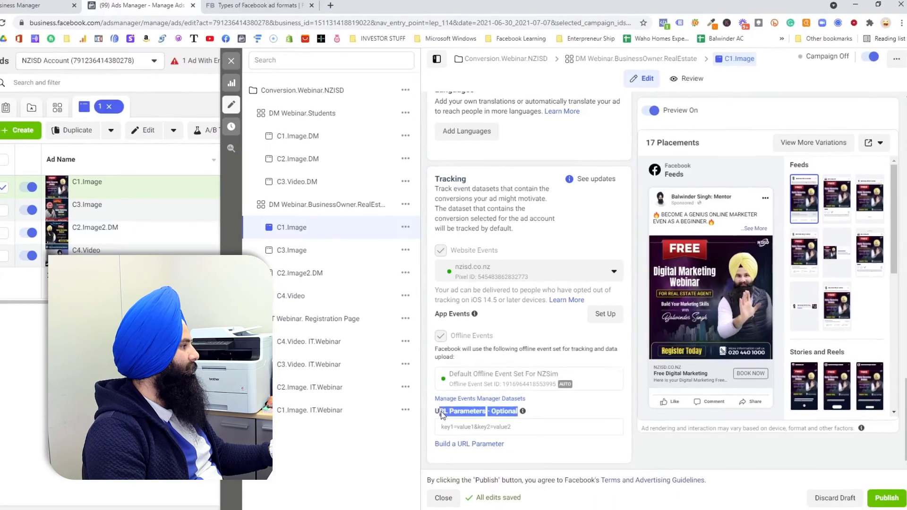
triple_click(481, 440)
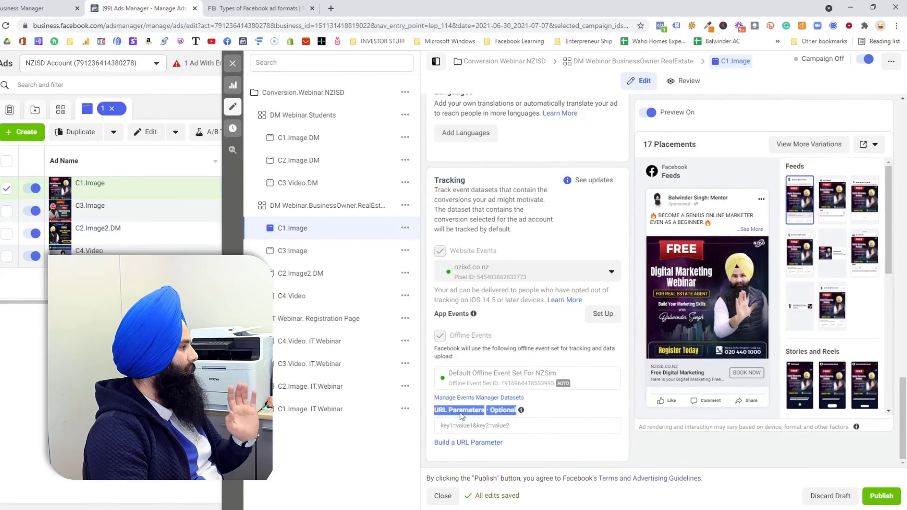
click(548, 416)
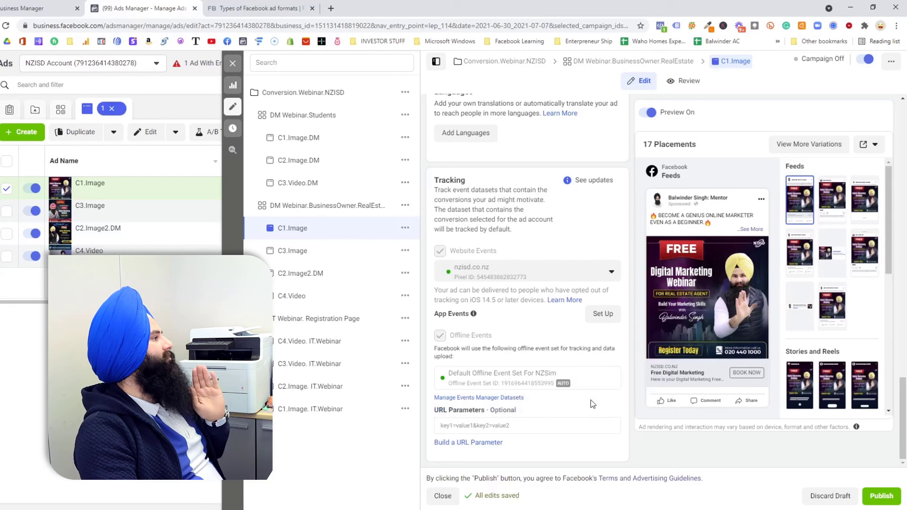
Review the whole ad setup once more, from identity and format through creative and primary text to tracking.
scroll(577, 337, up, 15)
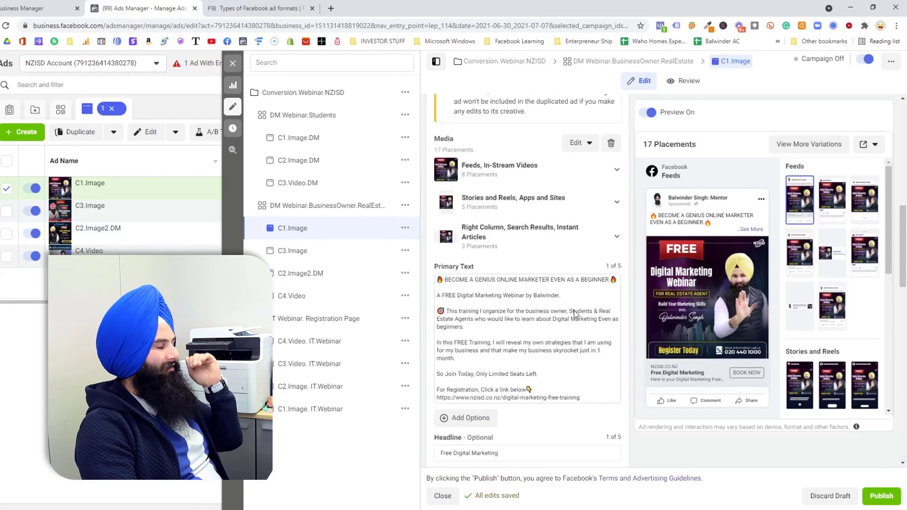
scroll(574, 310, up, 3)
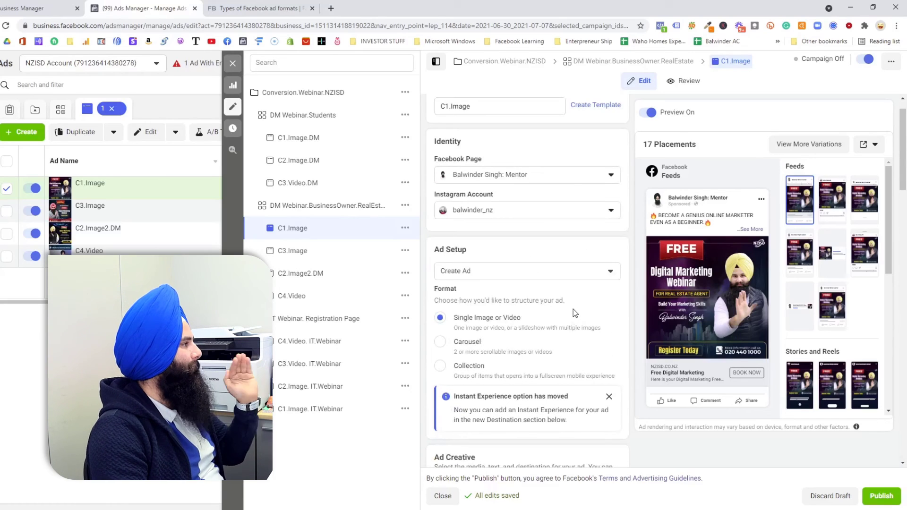
scroll(574, 311, down, 12)
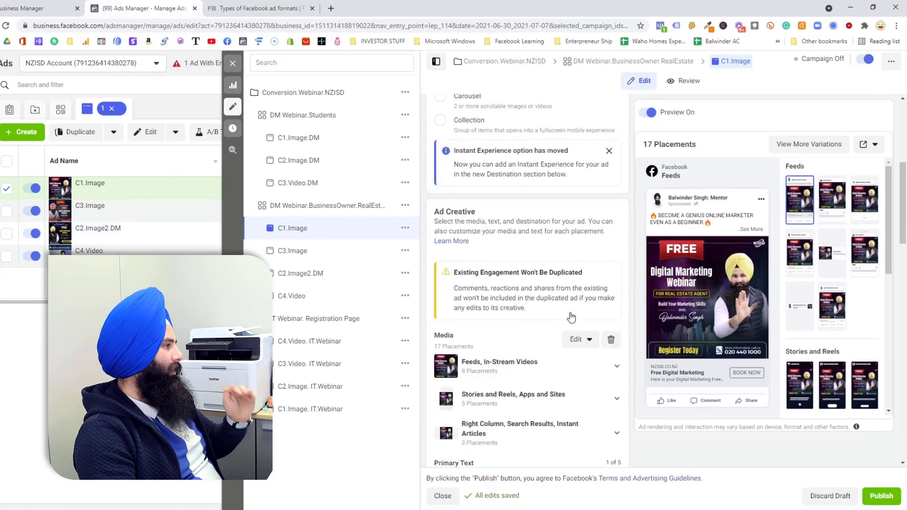
scroll(570, 315, down, 8)
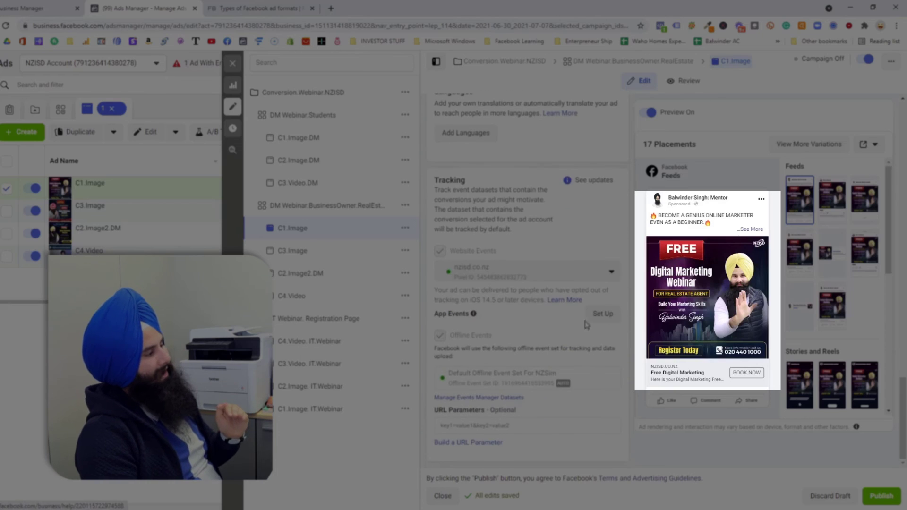